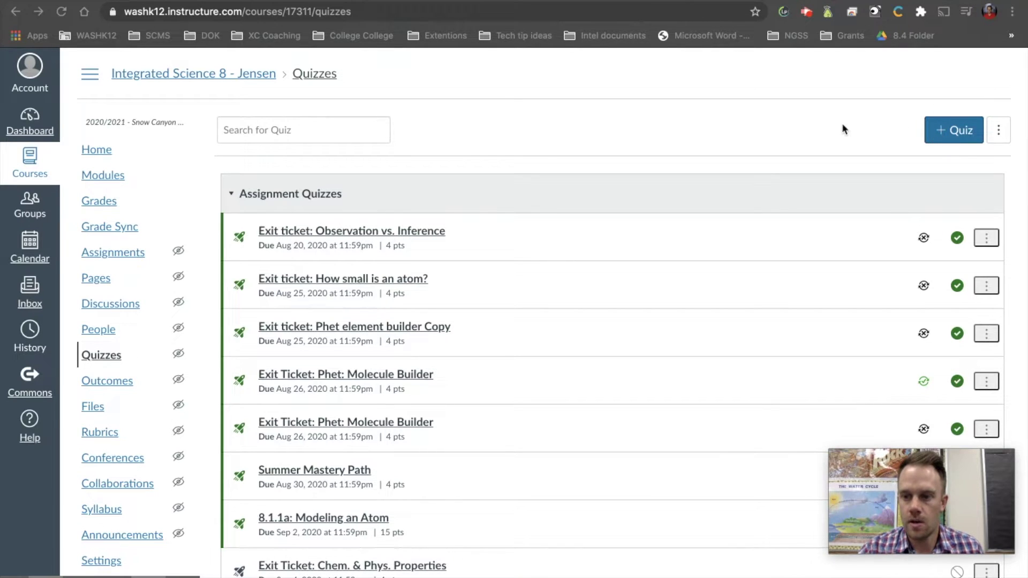
# - Start a new quiz and follow the link comparing the Classic and New quiz engines
pyautogui.click(931, 131)
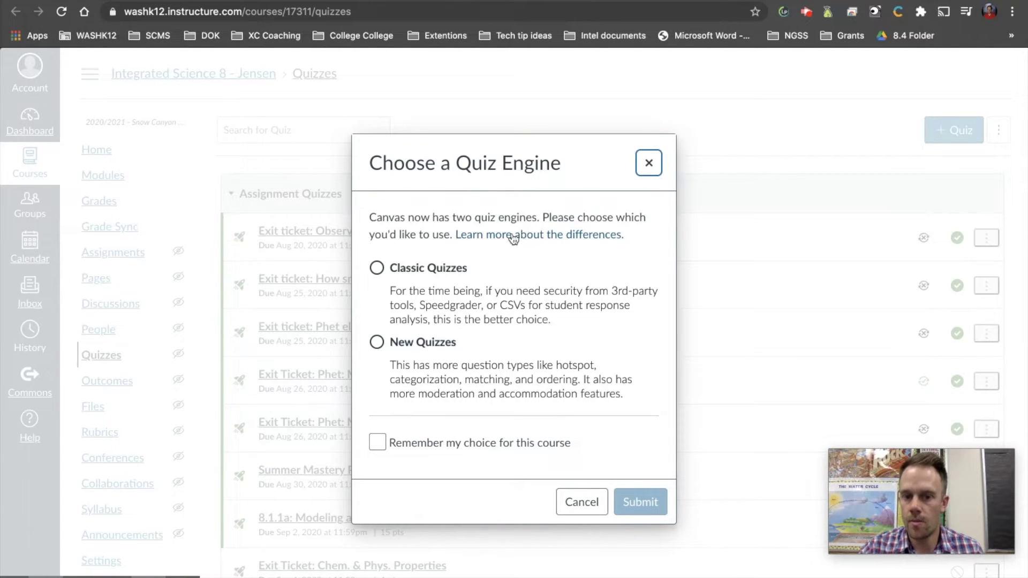
pyautogui.click(513, 237)
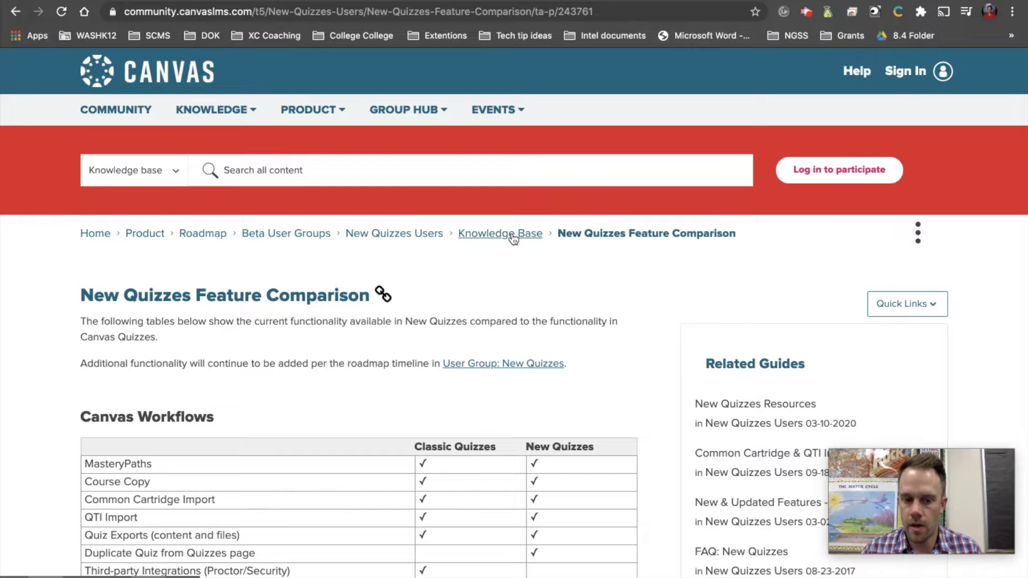
# - Read through the Classic Quizzes versus New Quizzes feature comparison tables
pyautogui.scroll(-3, 497, 417)
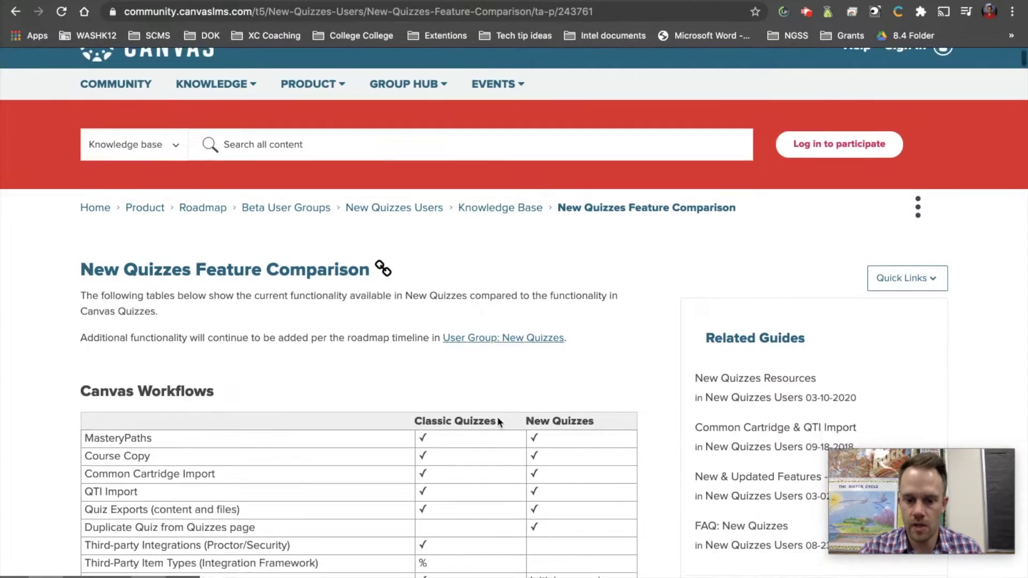
pyautogui.scroll(-2, 497, 417)
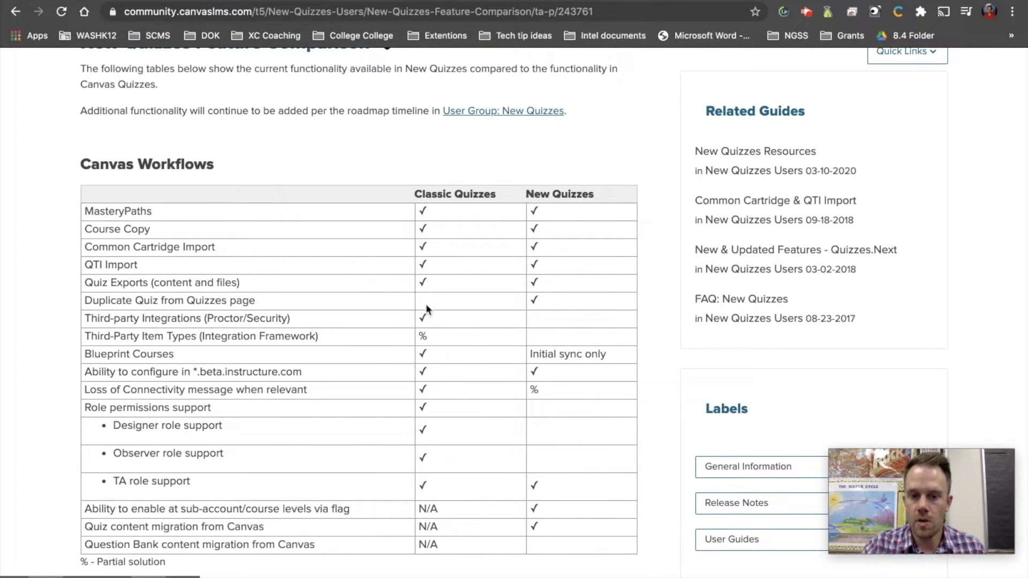
pyautogui.scroll(-1, 426, 304)
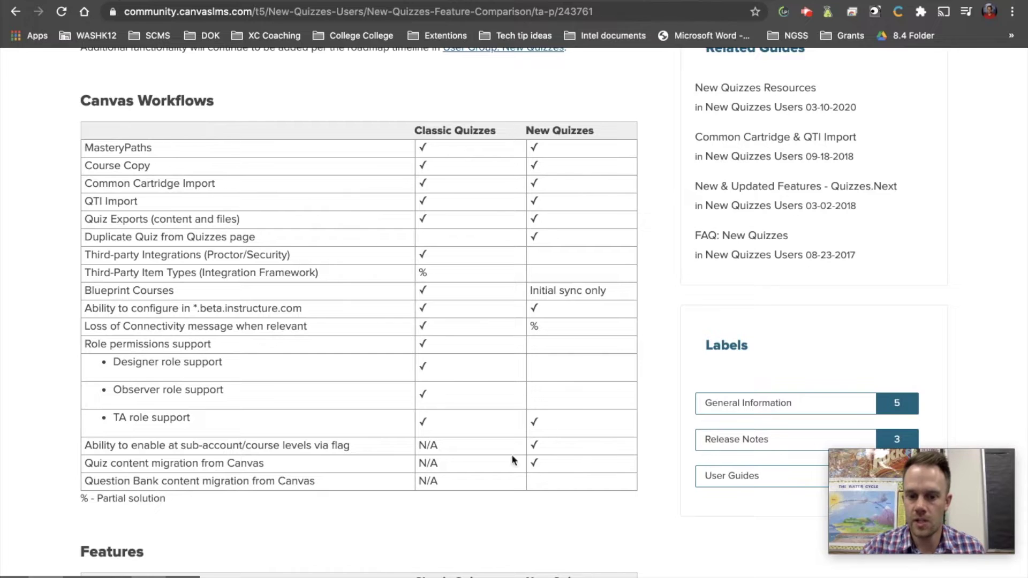
pyautogui.scroll(-7, 520, 274)
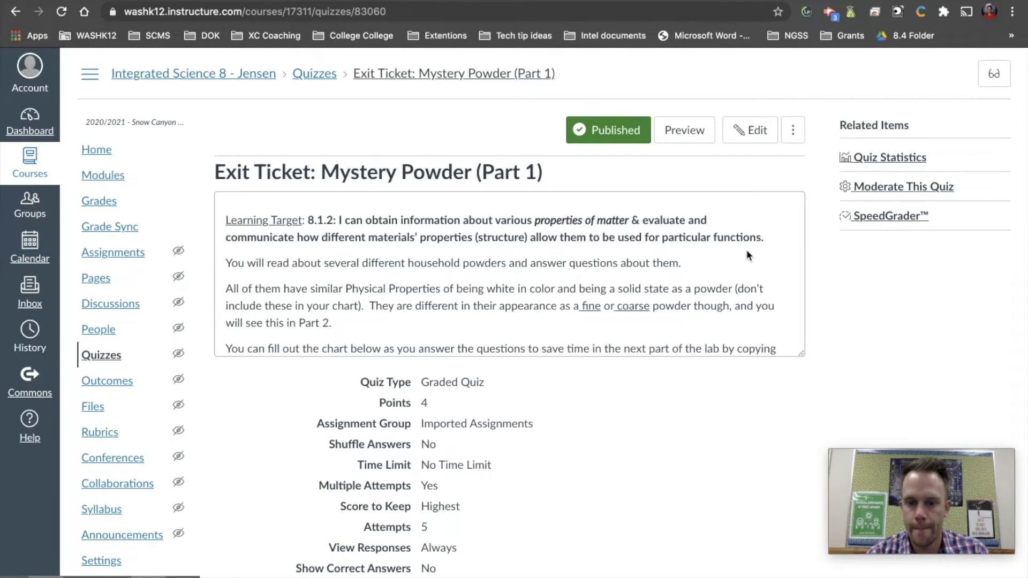
# - Put the Exit Ticket: Mystery Powder (Part 1) quiz into edit mode
pyautogui.click(741, 136)
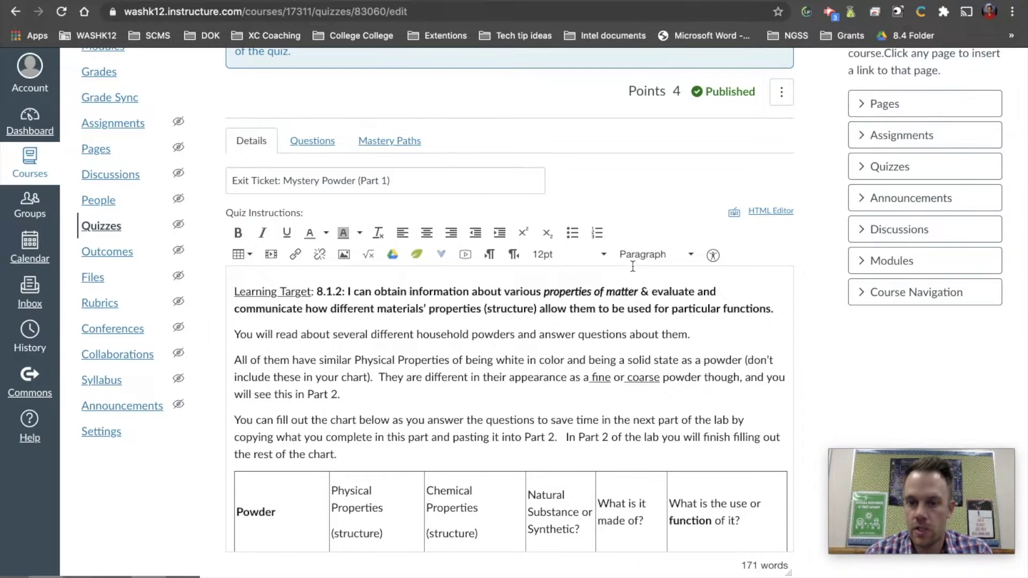
pyautogui.click(761, 212)
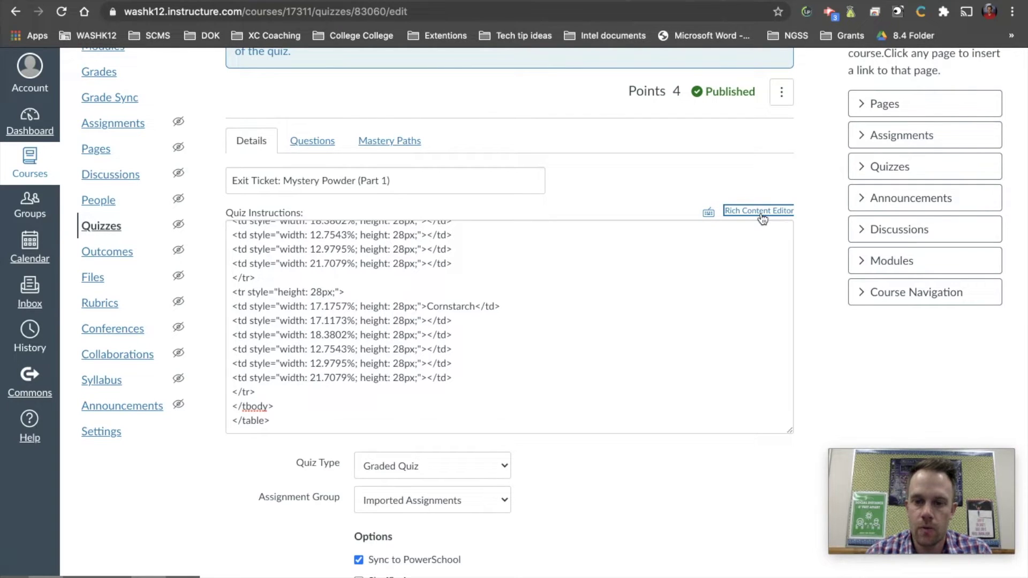
pyautogui.click(761, 214)
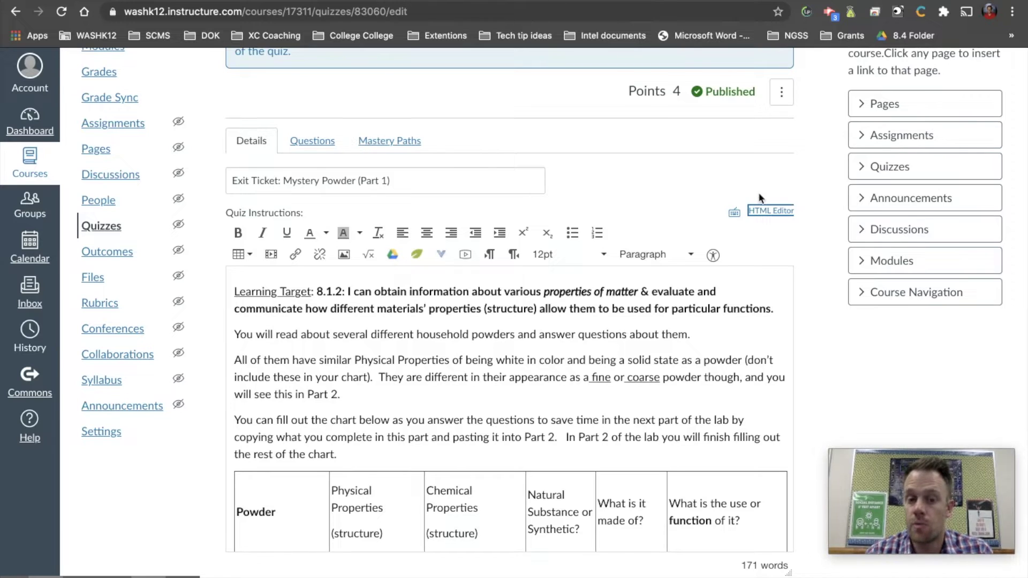
pyautogui.click(676, 184)
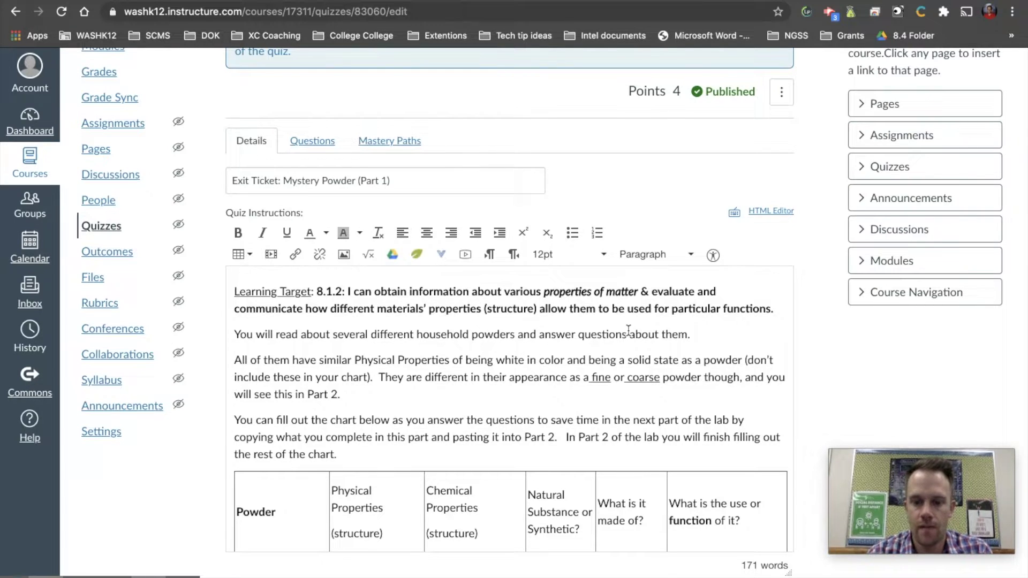
pyautogui.scroll(-15, 630, 329)
# - Add a new question and browse its question types, leaving it as Multiple Choice
pyautogui.scroll(20, 628, 330)
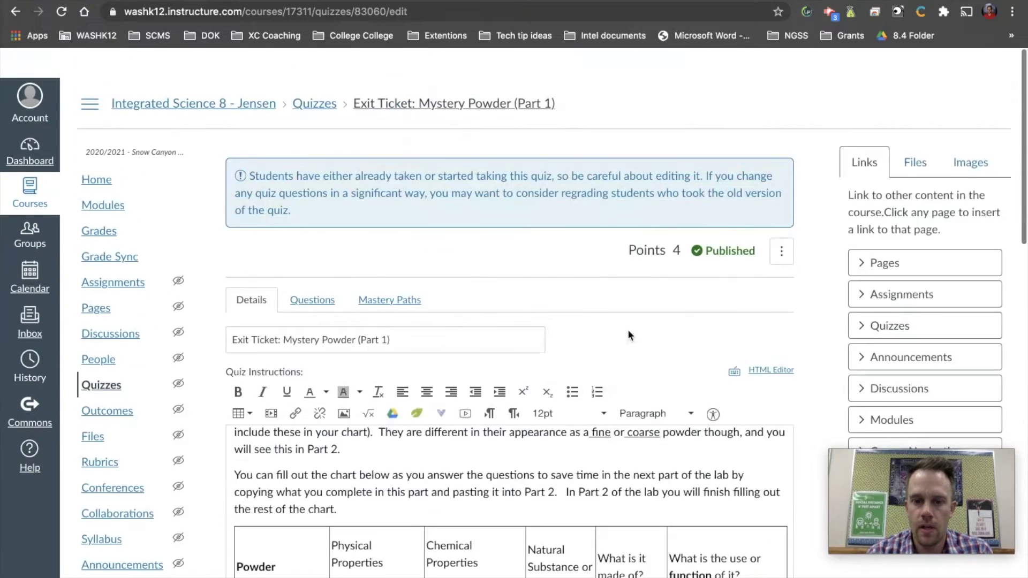
pyautogui.click(312, 269)
pyautogui.scroll(-4, 567, 359)
pyautogui.scroll(-15, 567, 360)
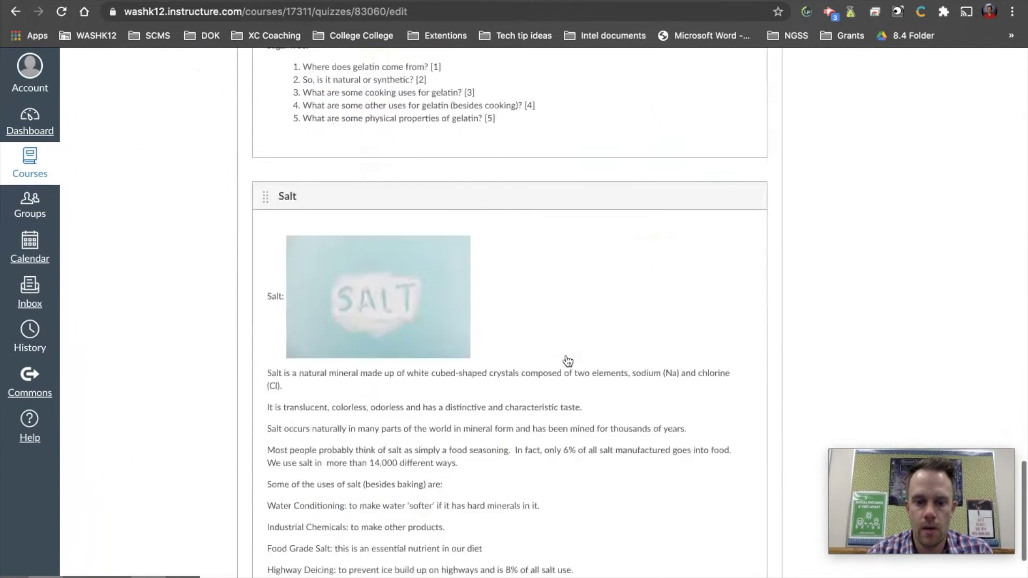
pyautogui.click(349, 503)
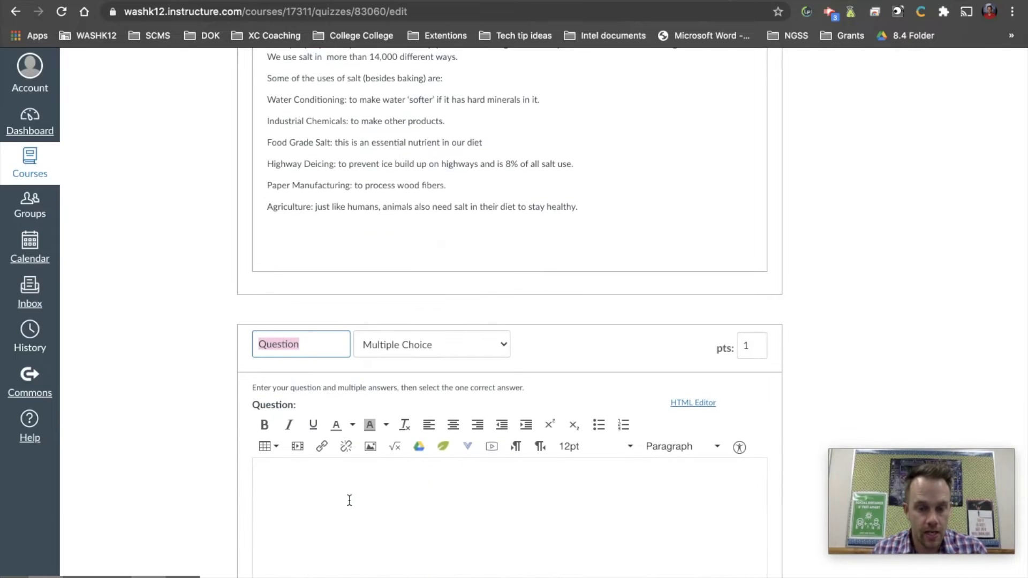
pyautogui.click(483, 347)
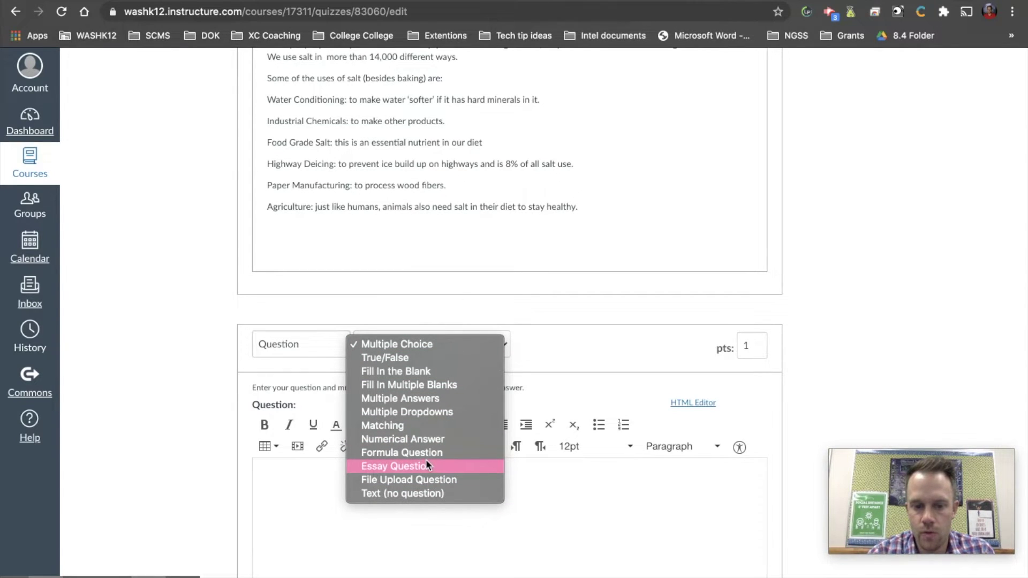
pyautogui.click(817, 310)
# - Cancel the quiz edits without saving
pyautogui.scroll(20, 818, 310)
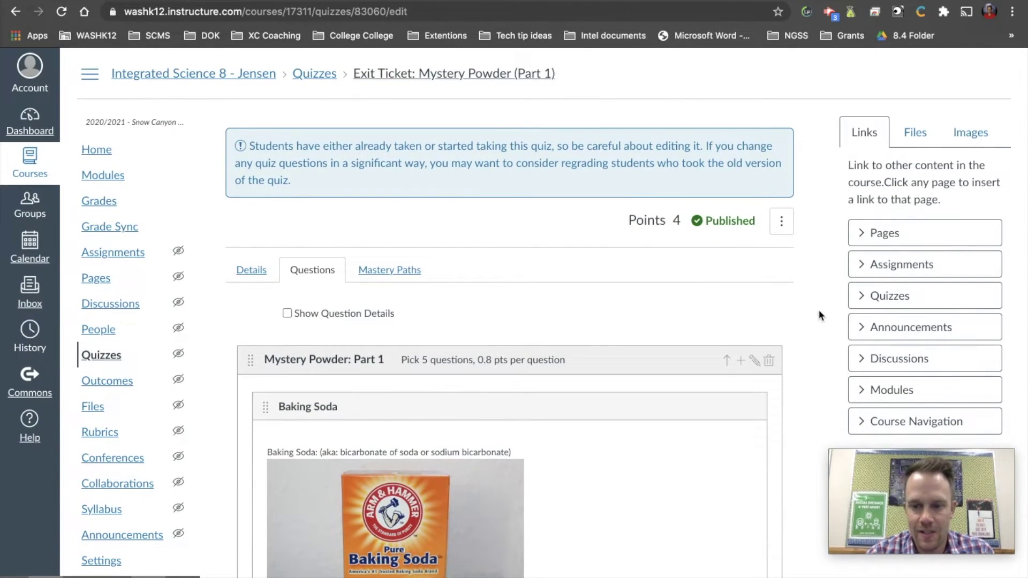
pyautogui.scroll(-20, 569, 268)
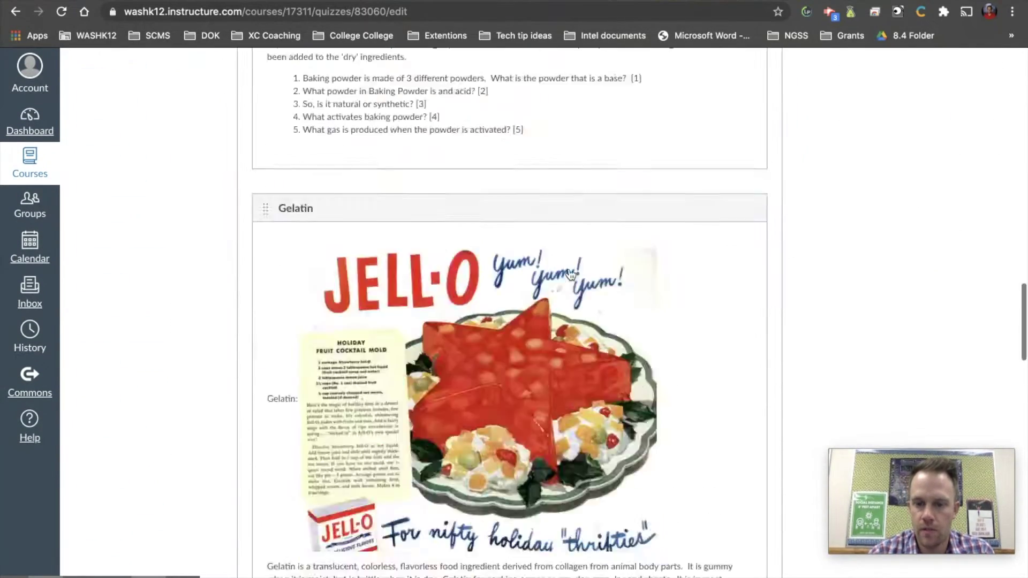
pyautogui.click(695, 551)
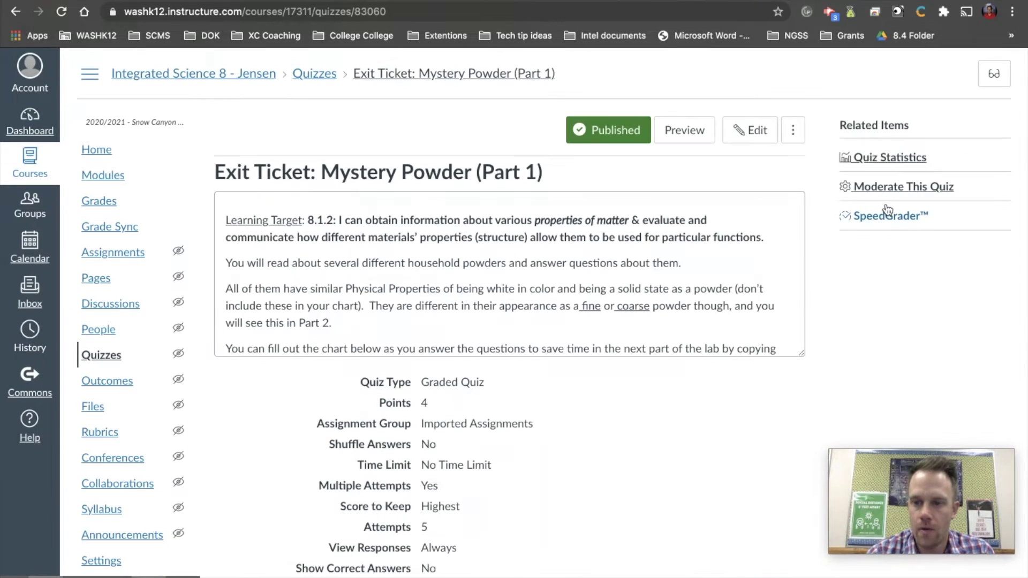
# - On the moderation page, view the first student's extra-attempt options and cancel without changes
pyautogui.click(886, 193)
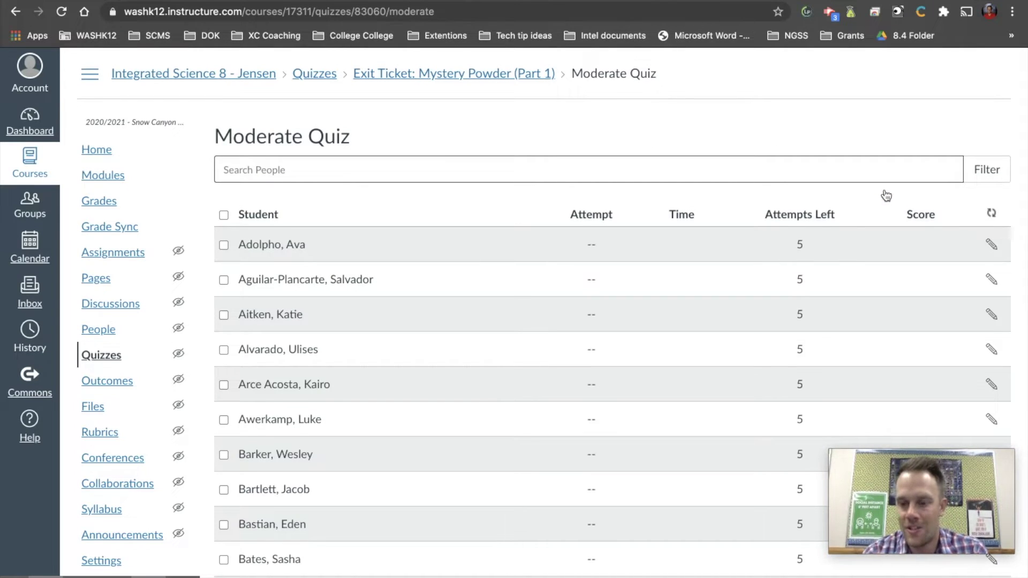
pyautogui.click(793, 245)
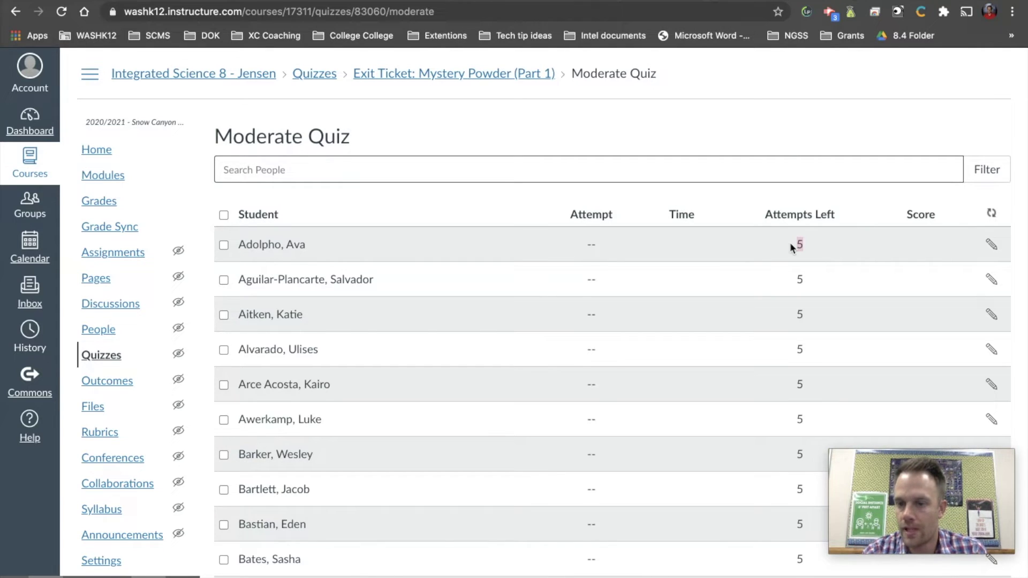
pyautogui.click(990, 246)
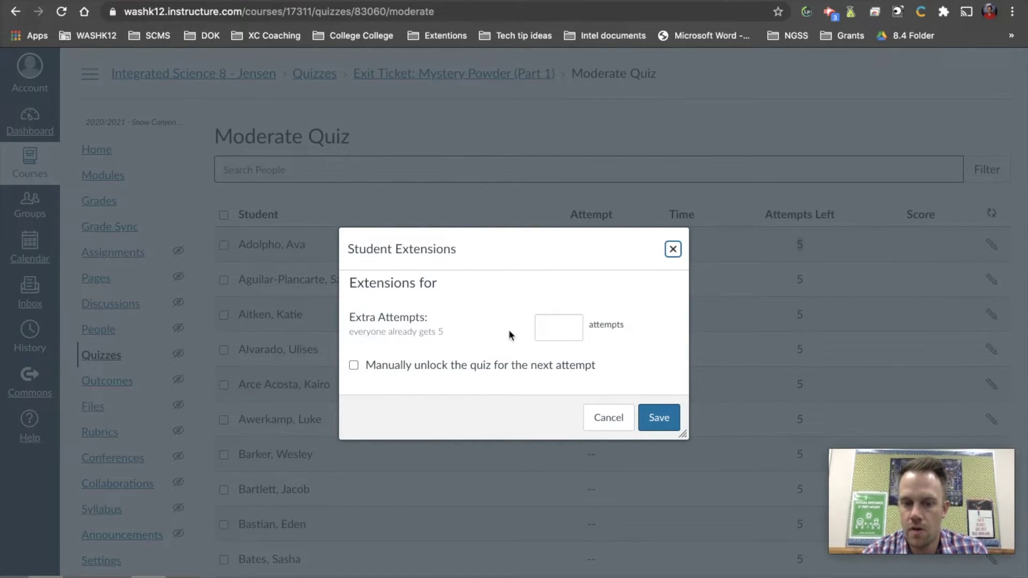
pyautogui.click(551, 327)
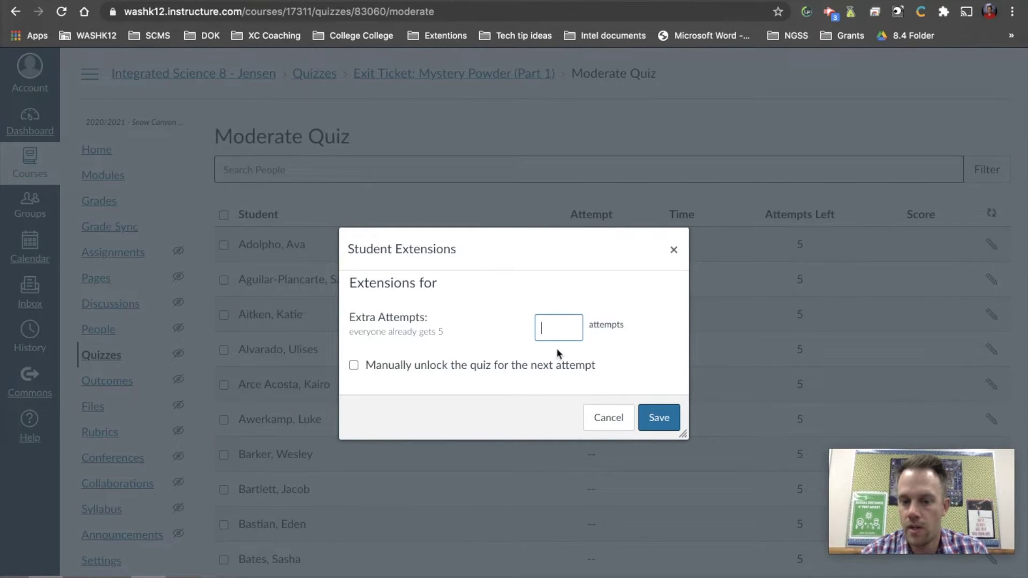
pyautogui.click(605, 418)
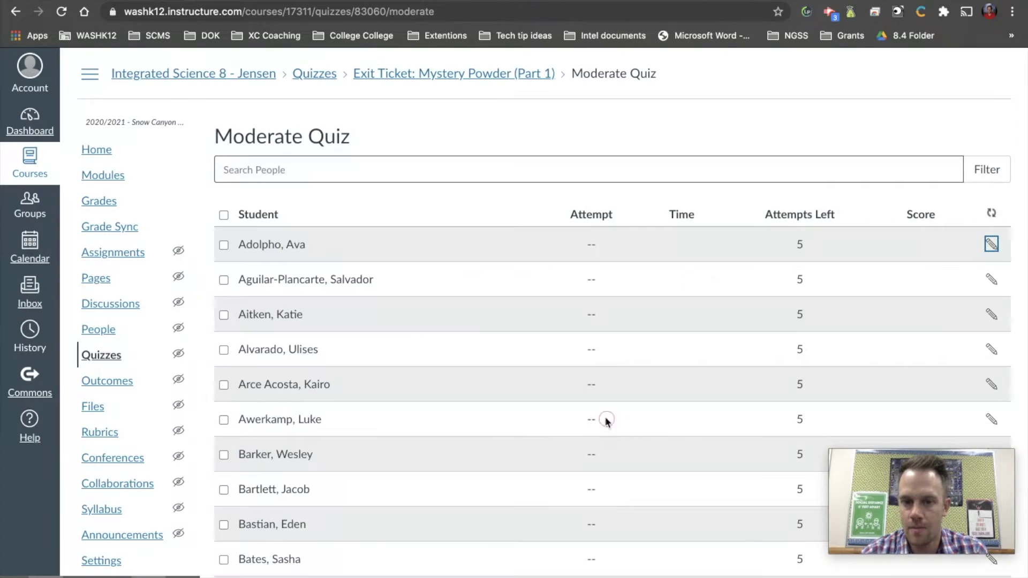
pyautogui.click(494, 80)
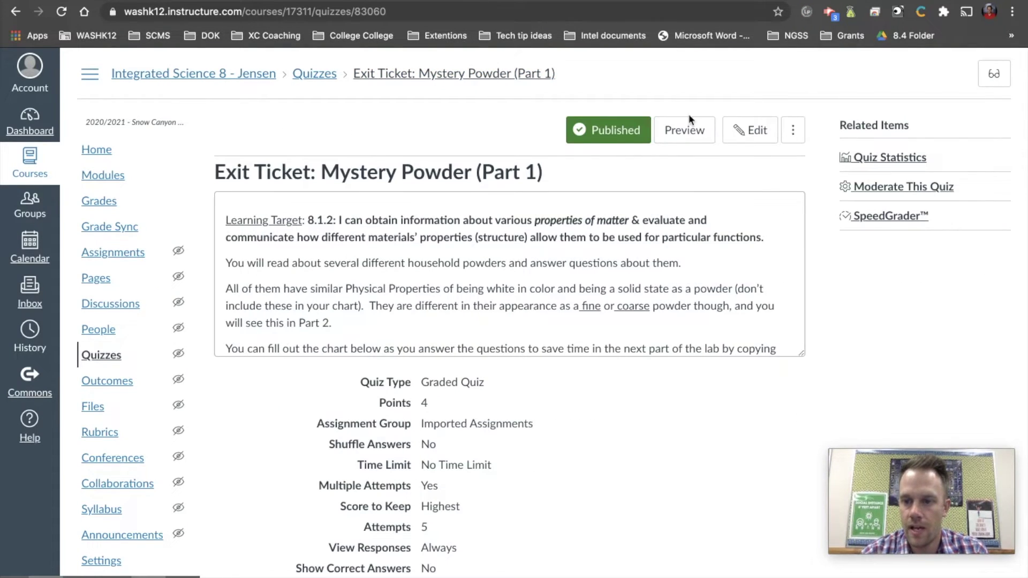
# - Open Quiz Statistics from the quiz's Related Items
pyautogui.click(881, 159)
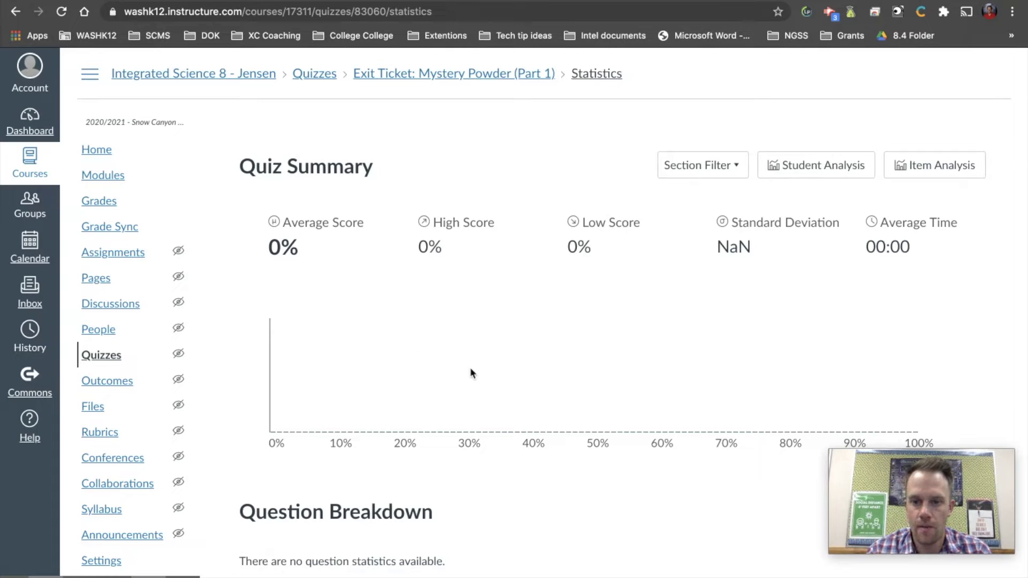
# - Filter the quiz statistics to section 1(A), then to section 3(A)
pyautogui.click(702, 168)
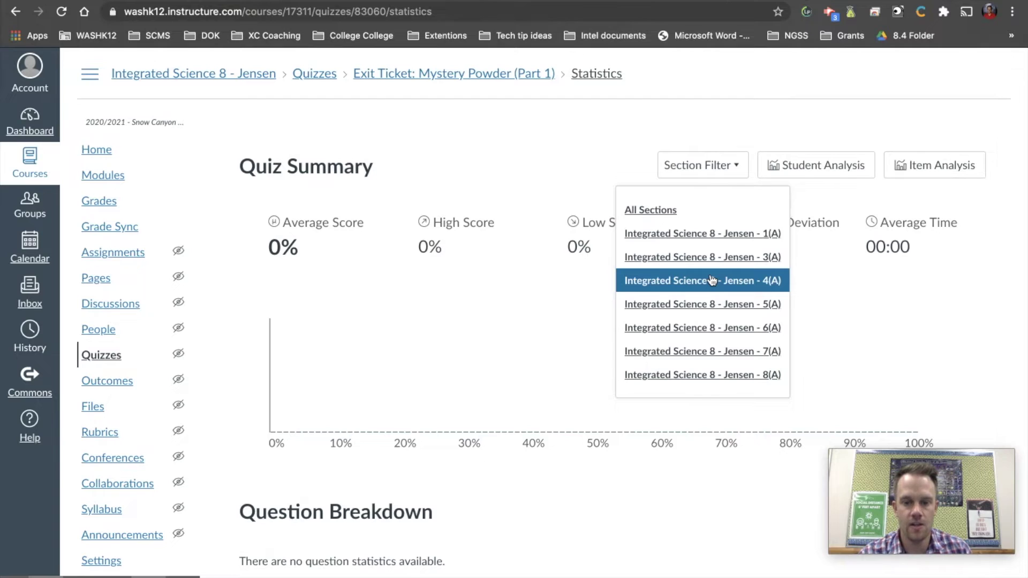
pyautogui.click(716, 242)
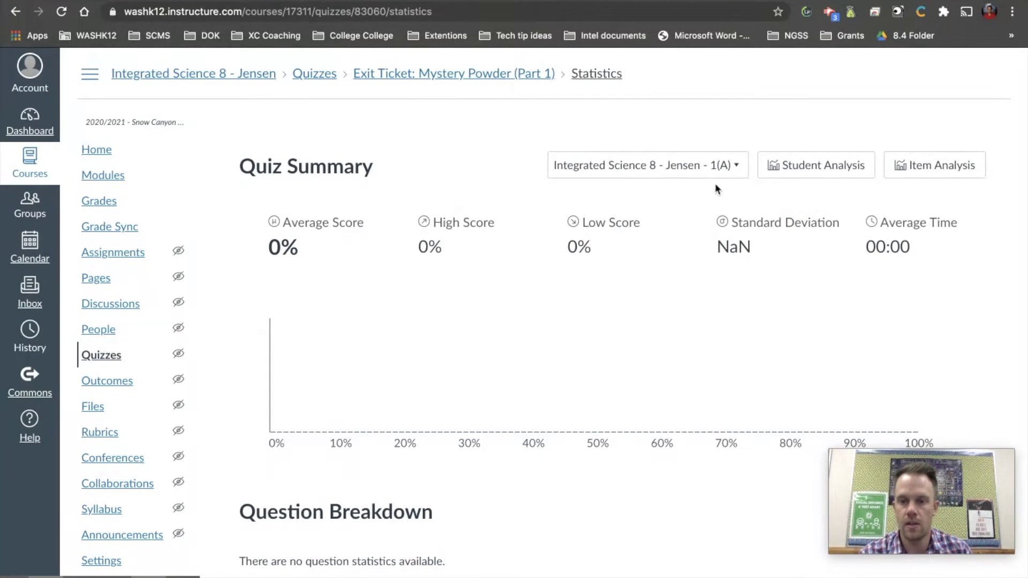
pyautogui.click(714, 170)
pyautogui.click(705, 254)
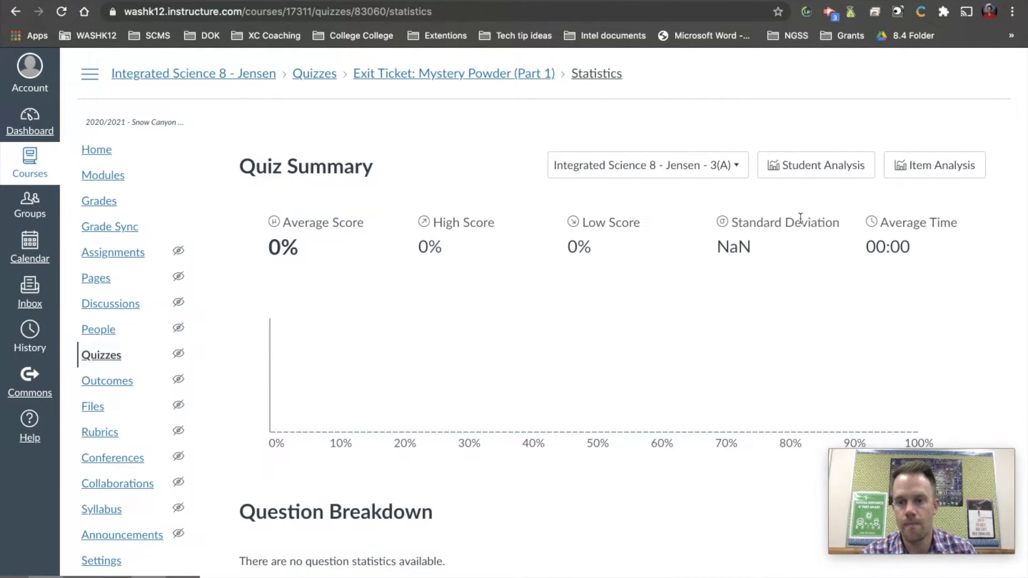
# - Generate the Student Analysis report, keeping the section filter on 3(A)
pyautogui.click(814, 171)
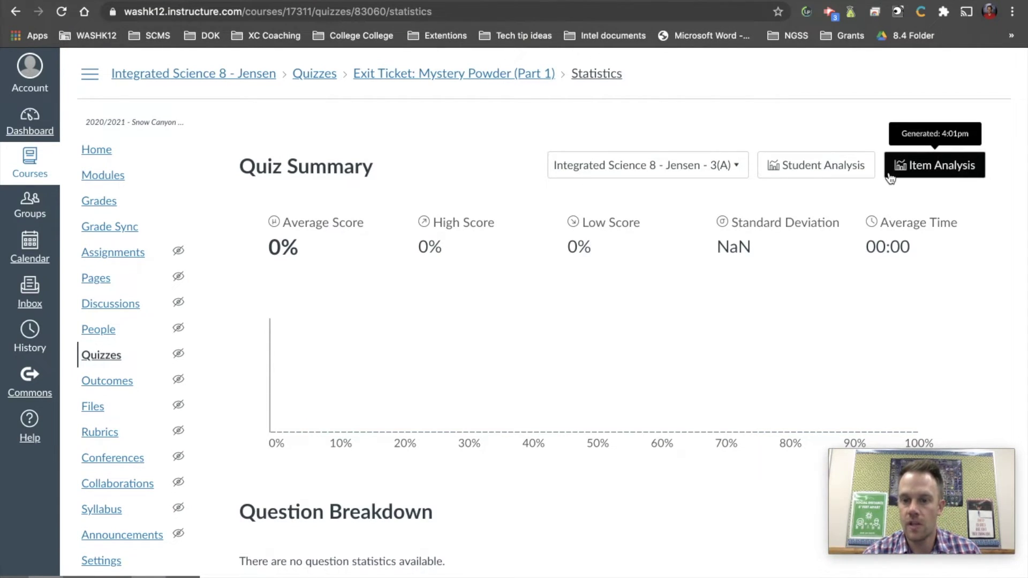
pyautogui.click(664, 178)
pyautogui.click(664, 176)
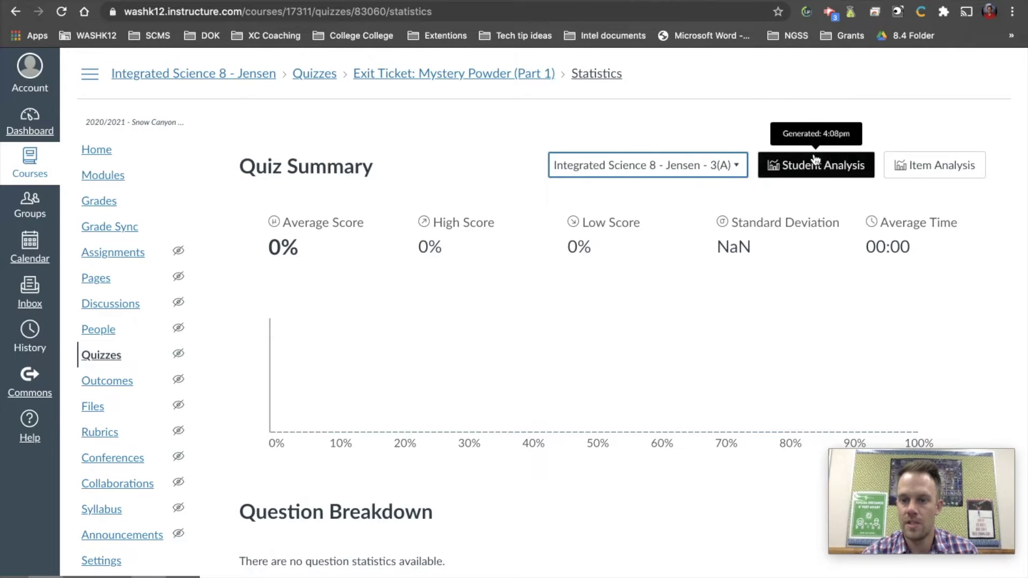
pyautogui.click(898, 168)
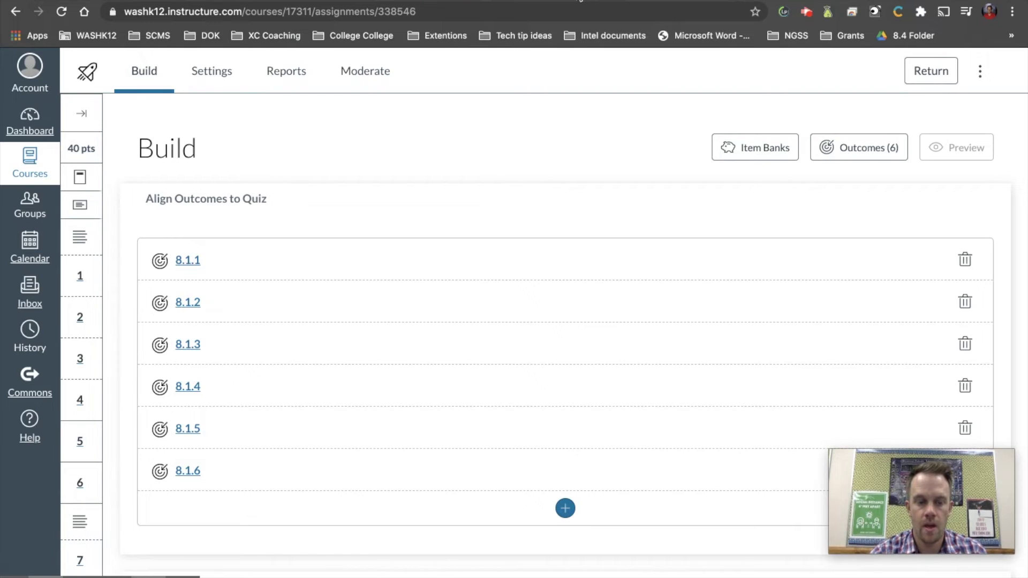
pyautogui.scroll(-4, 190, 427)
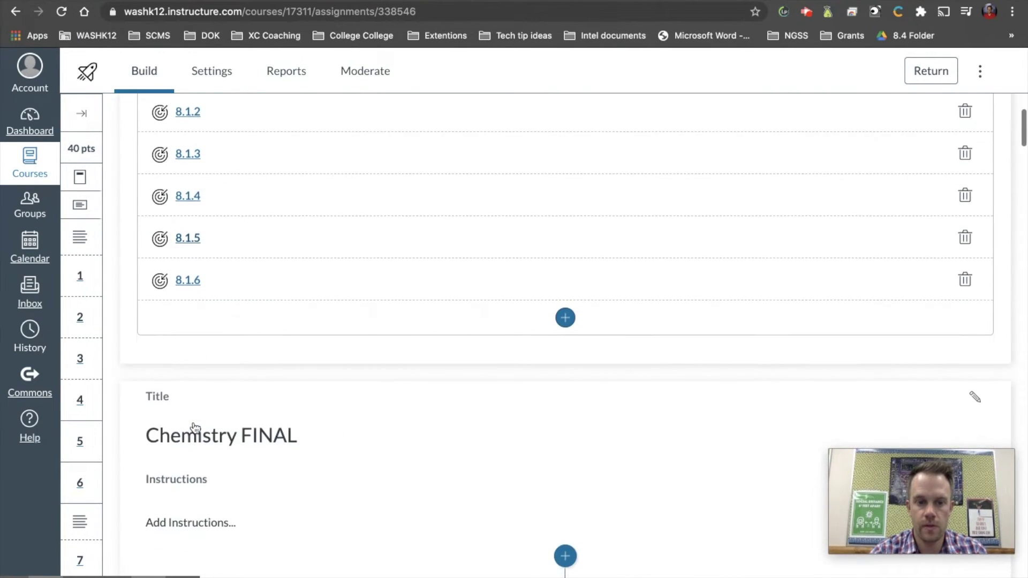
pyautogui.scroll(4, 191, 427)
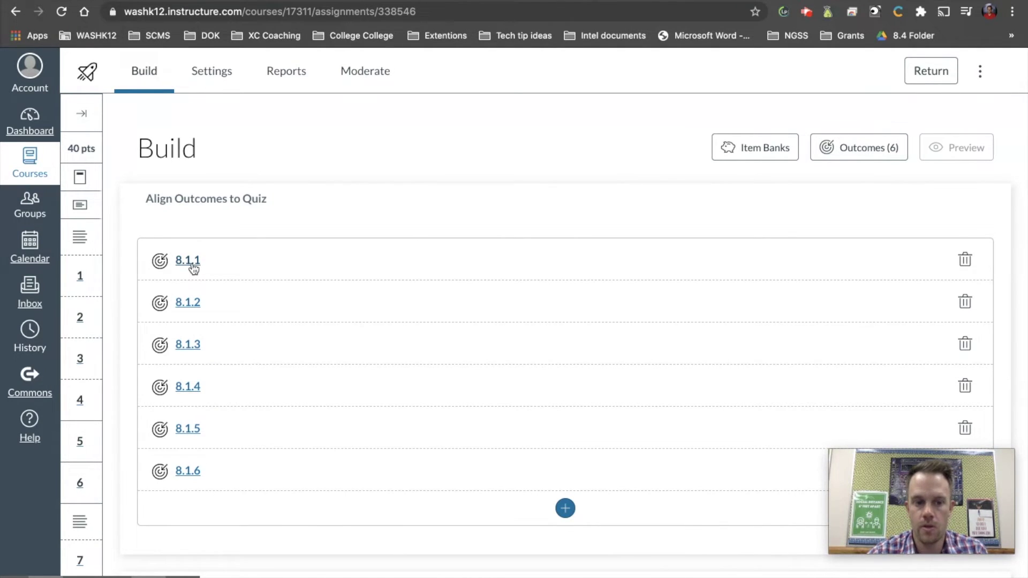
pyautogui.scroll(-8, 178, 317)
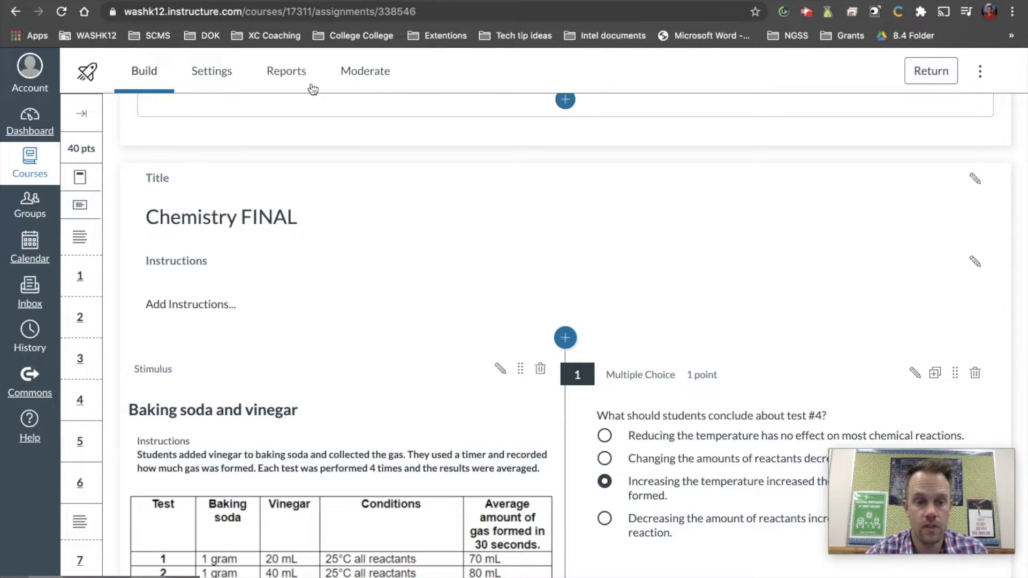
pyautogui.scroll(7, 342, 184)
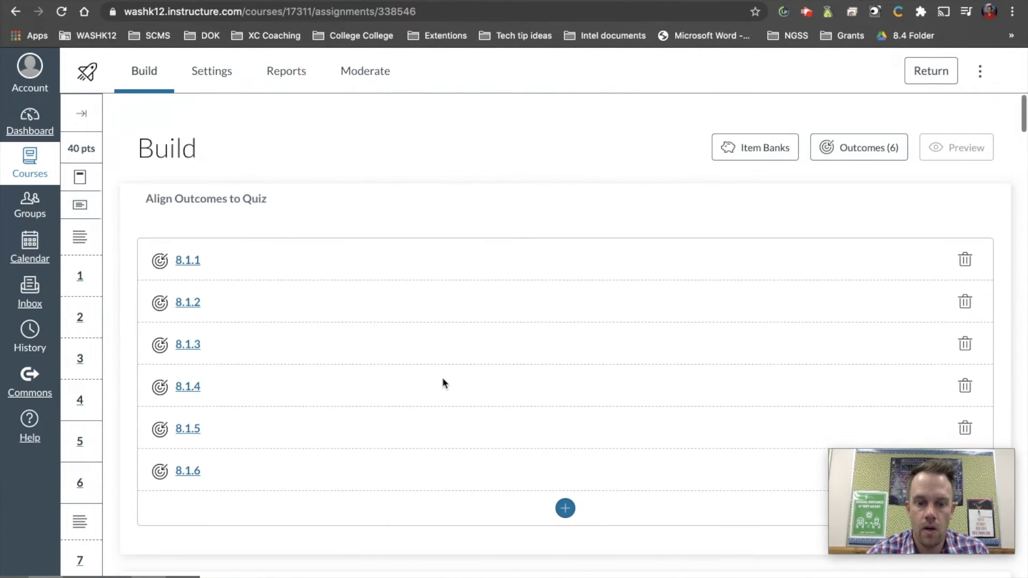
pyautogui.scroll(-10, 442, 377)
pyautogui.scroll(2, 442, 377)
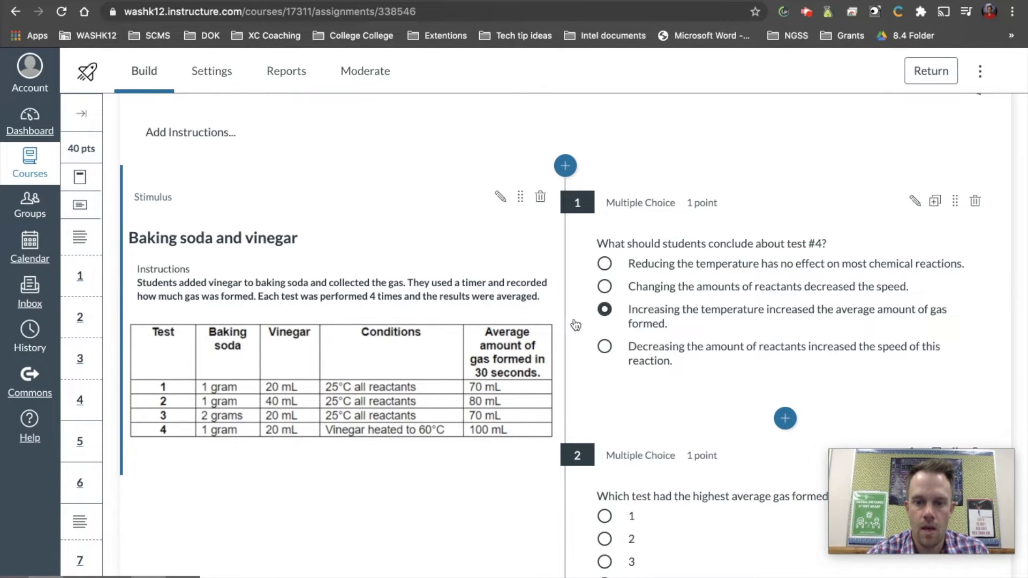
pyautogui.scroll(-10, 693, 370)
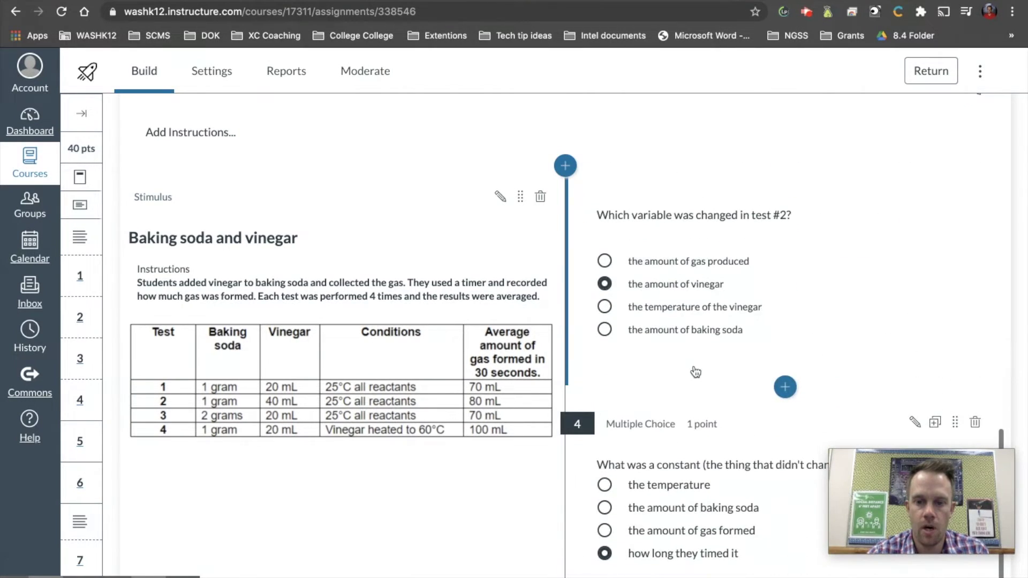
pyautogui.scroll(8, 695, 372)
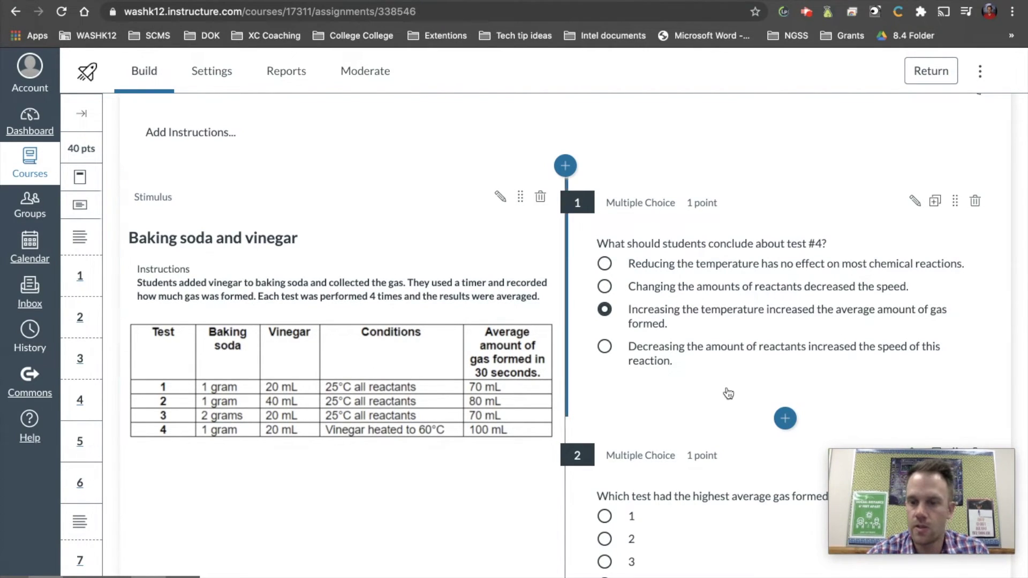
pyautogui.scroll(-10, 717, 358)
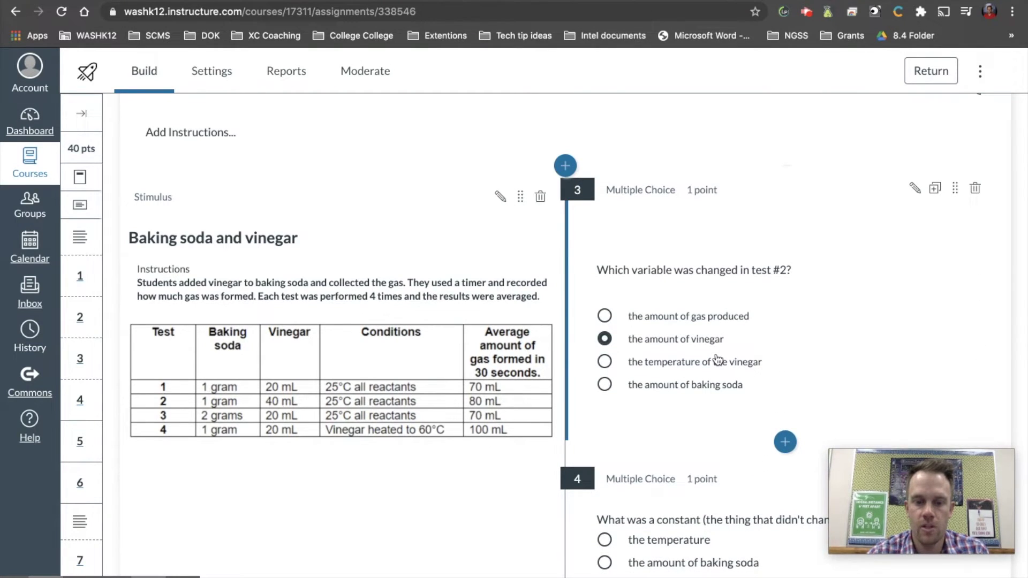
pyautogui.scroll(-2, 718, 359)
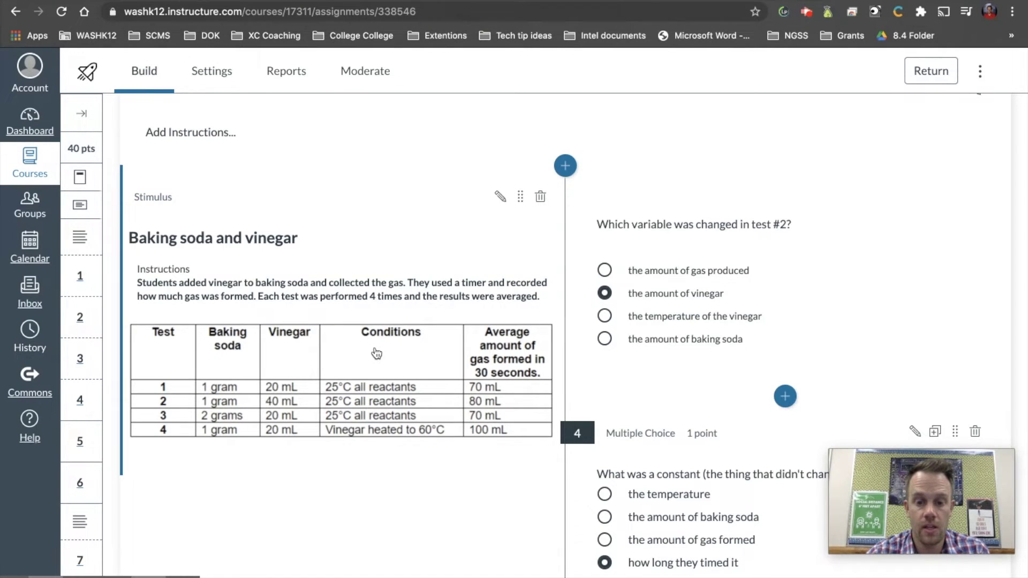
pyautogui.scroll(-6, 376, 353)
pyautogui.scroll(-4, 559, 418)
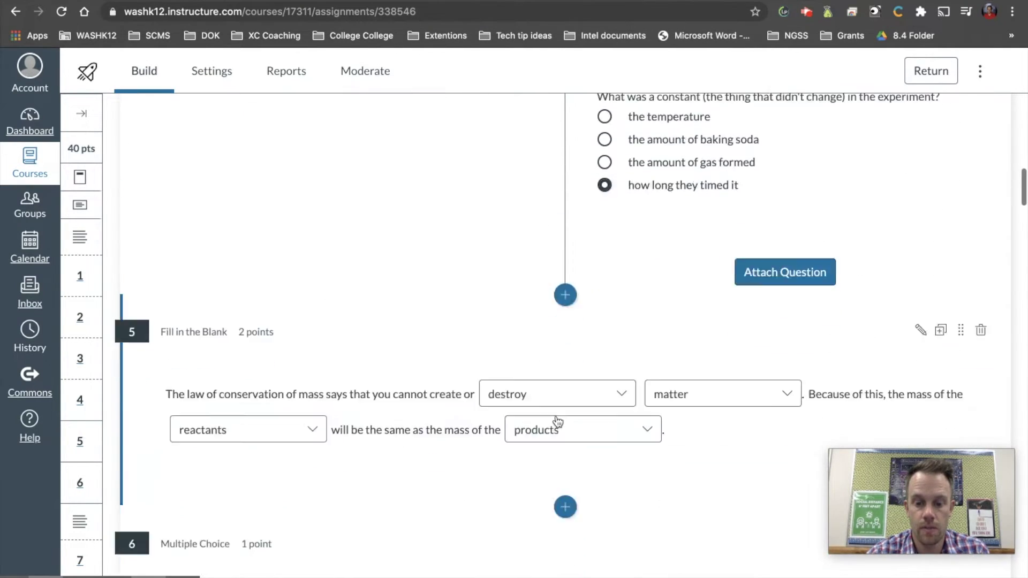
pyautogui.click(565, 344)
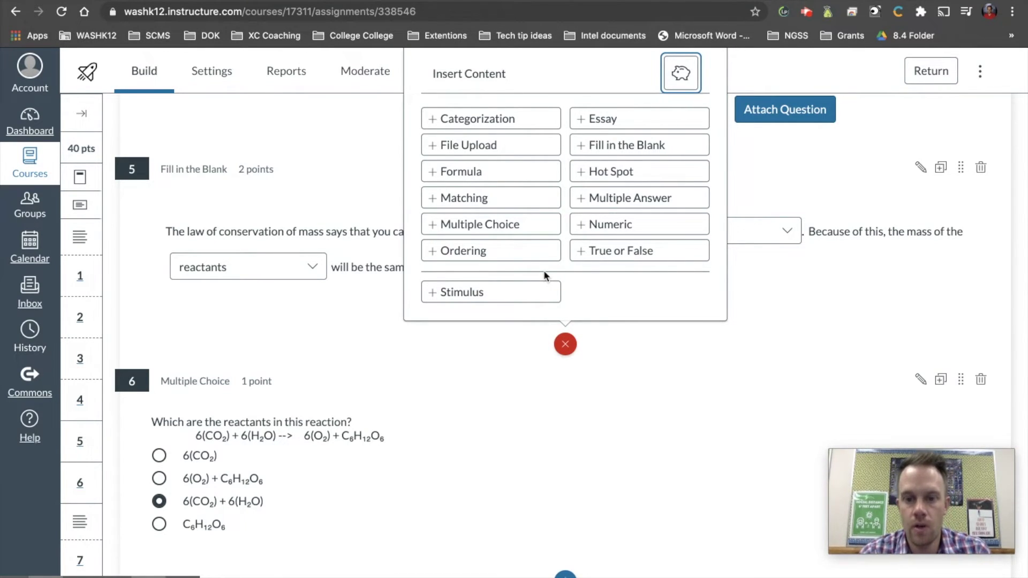
pyautogui.click(634, 172)
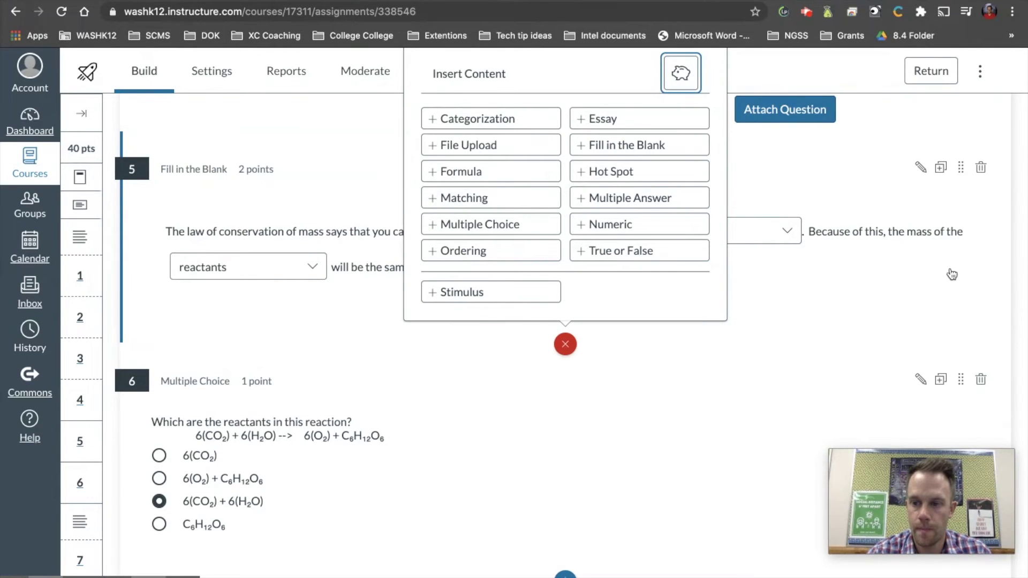
pyautogui.click(1018, 276)
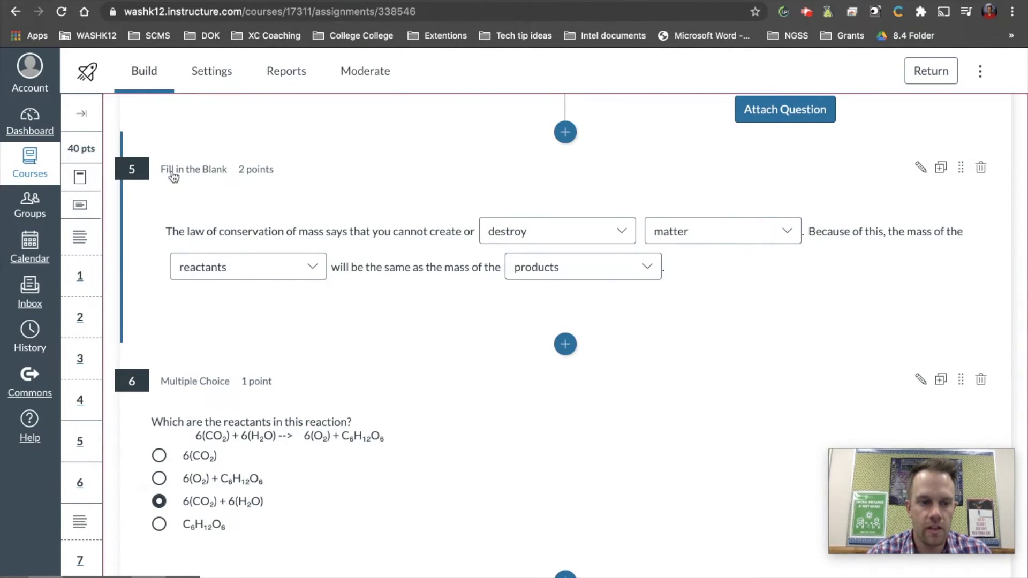
pyautogui.scroll(-20, 297, 387)
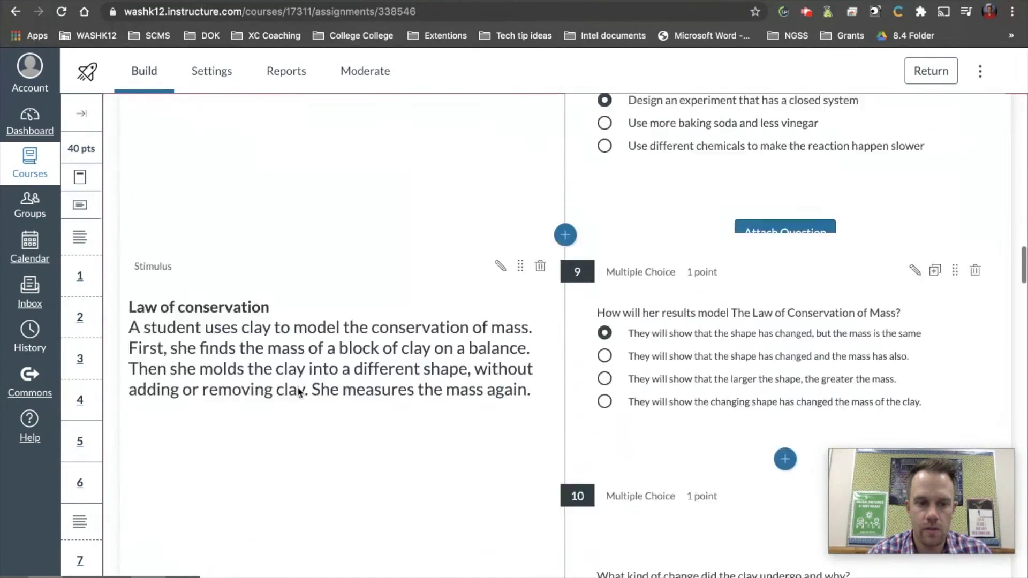
pyautogui.scroll(-15, 297, 386)
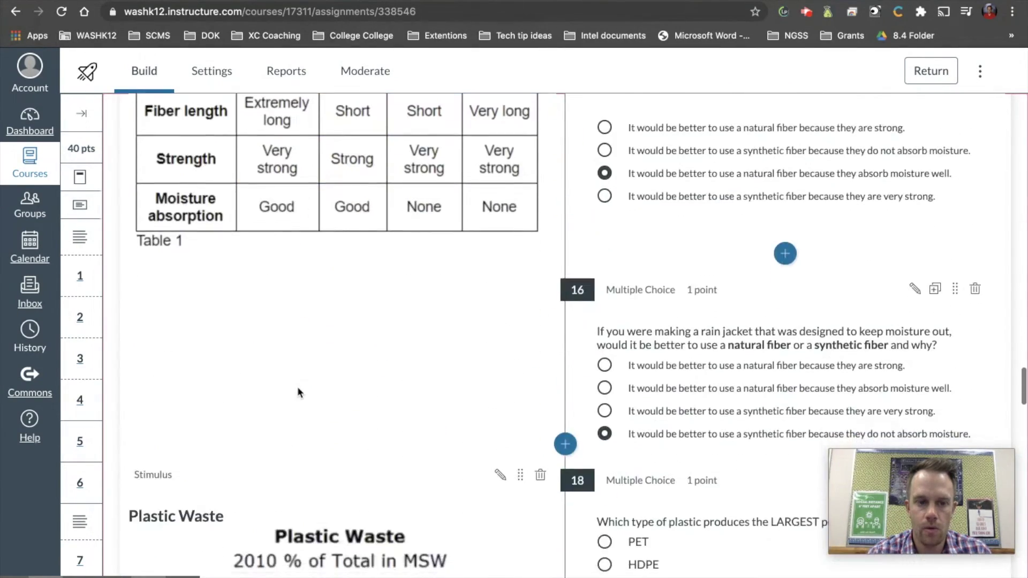
pyautogui.scroll(20, 297, 386)
pyautogui.scroll(20, 299, 393)
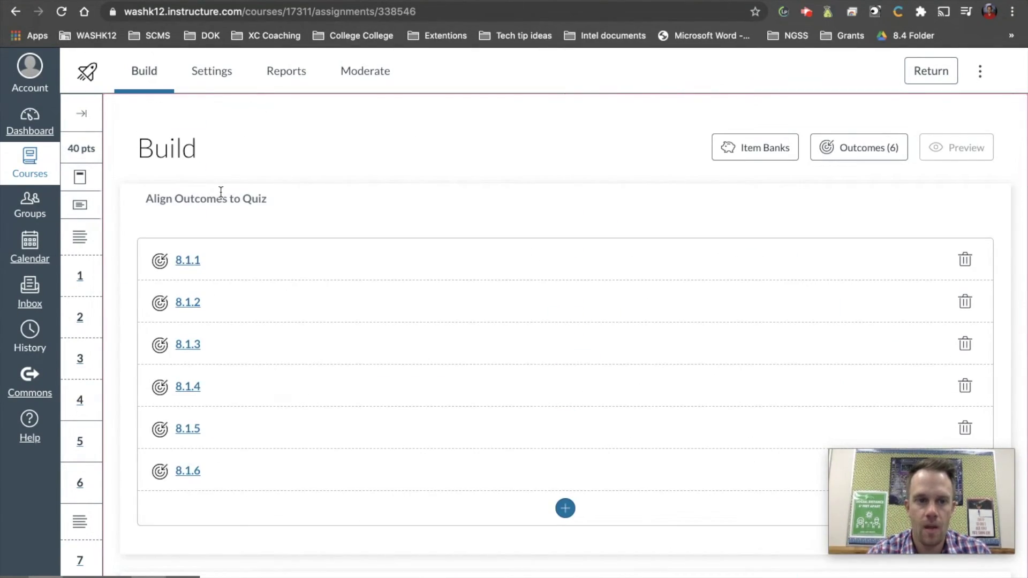
# - In the quiz settings, toggle the time limit on and back off
pyautogui.click(213, 76)
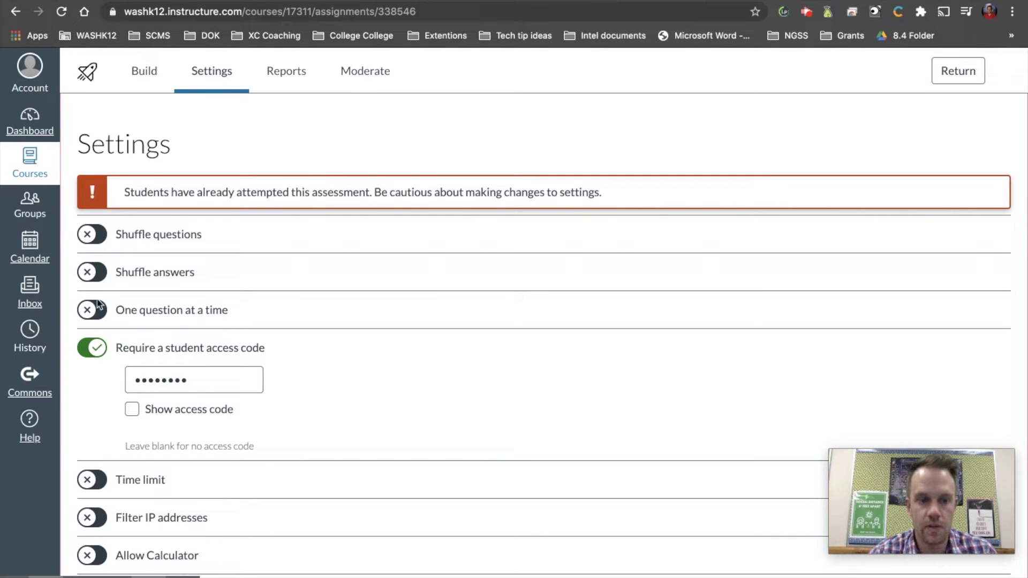
pyautogui.scroll(-5, 165, 306)
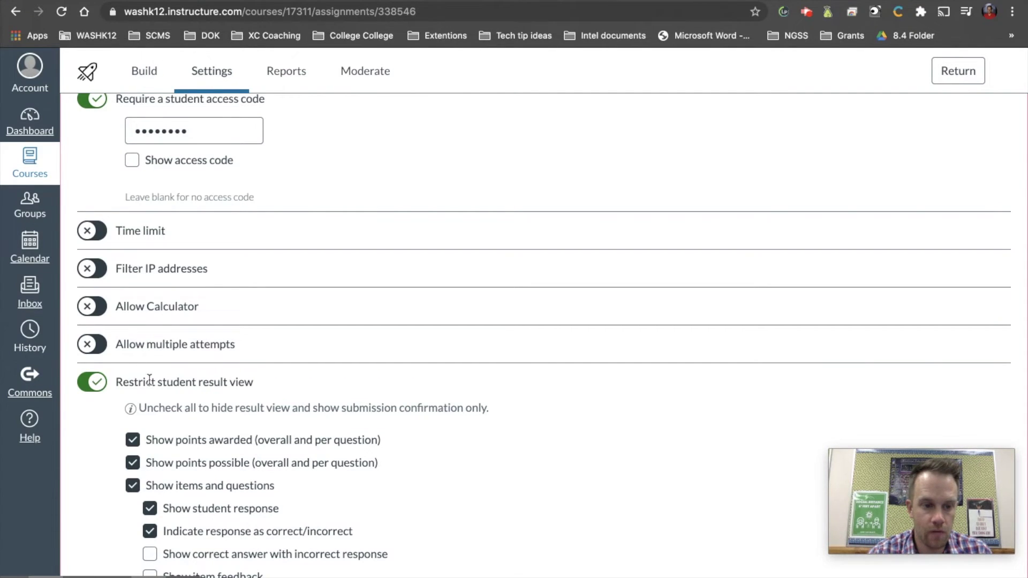
pyautogui.click(93, 231)
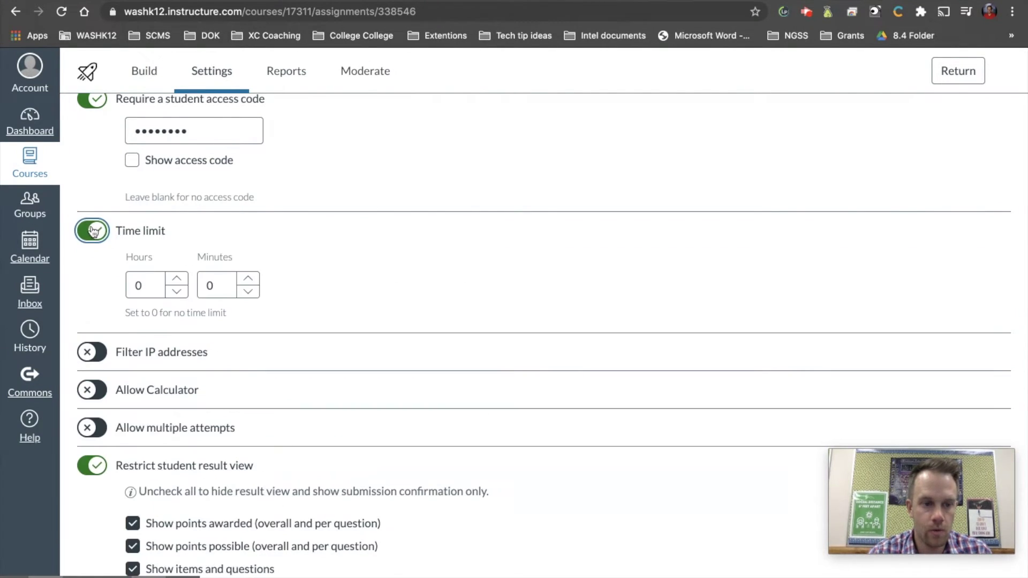
pyautogui.click(94, 231)
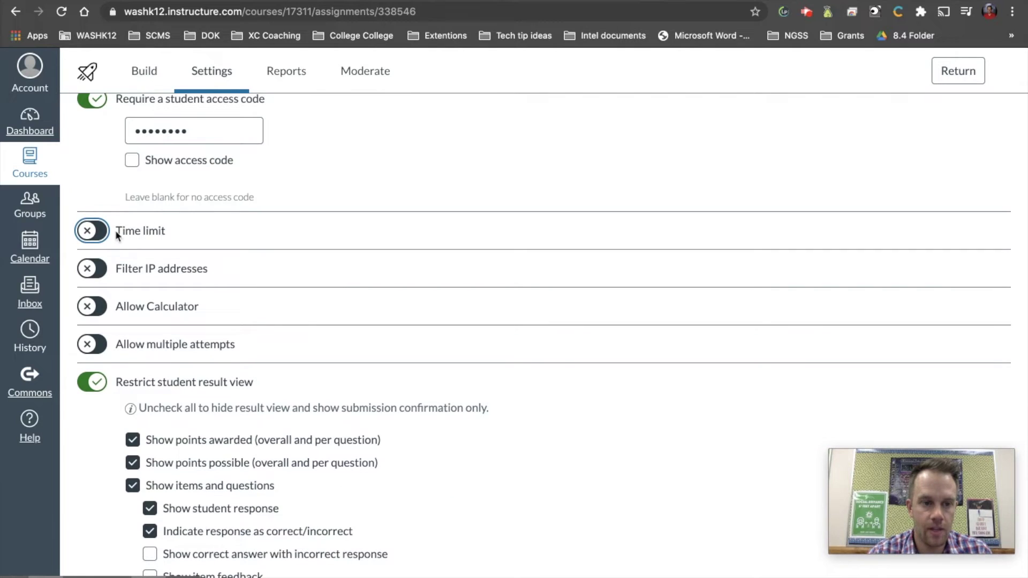
# - Allow multiple attempts and require a waiting period in days between attempts
pyautogui.click(92, 344)
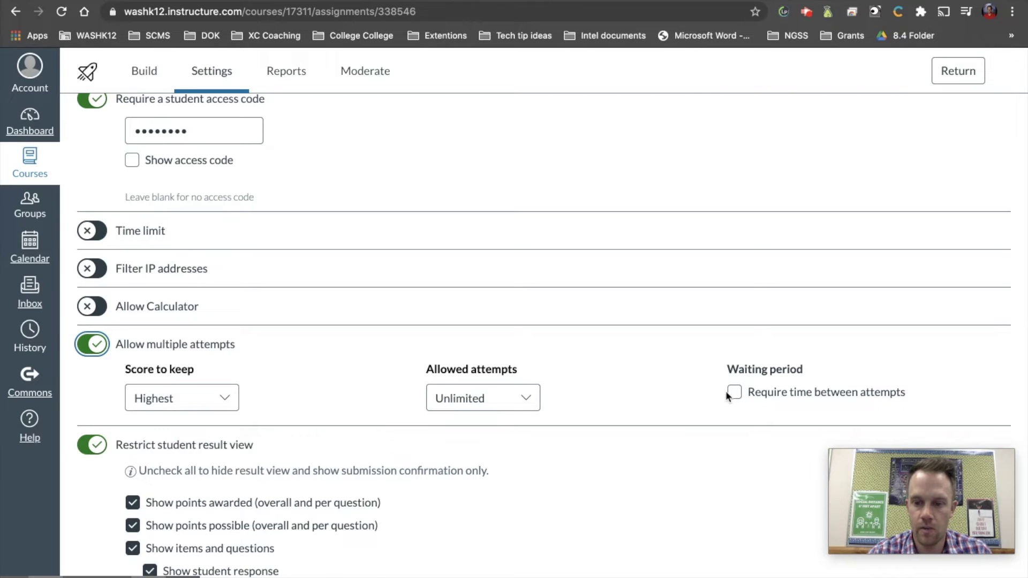
pyautogui.click(727, 392)
pyautogui.scroll(-2, 742, 348)
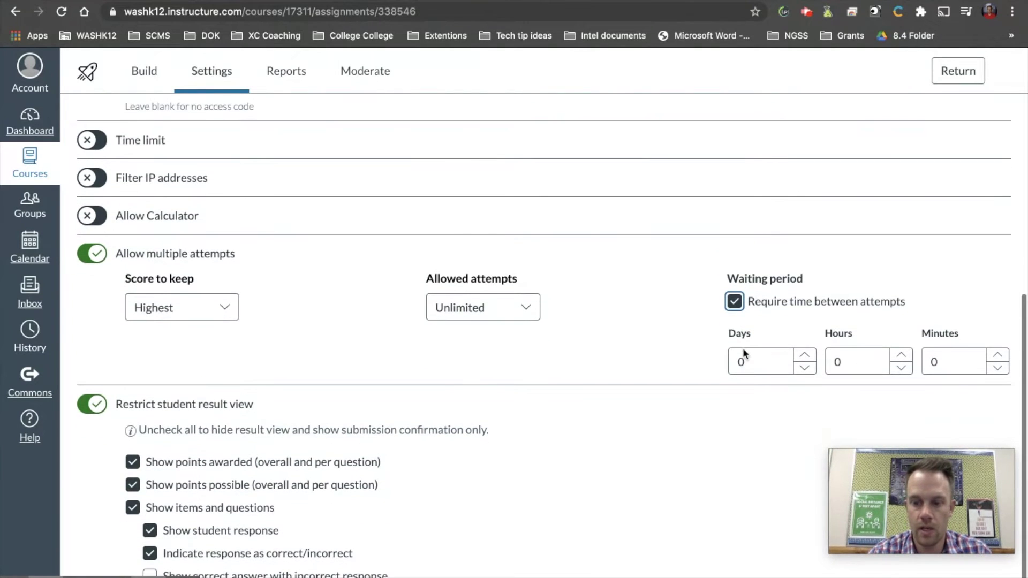
pyautogui.click(744, 360)
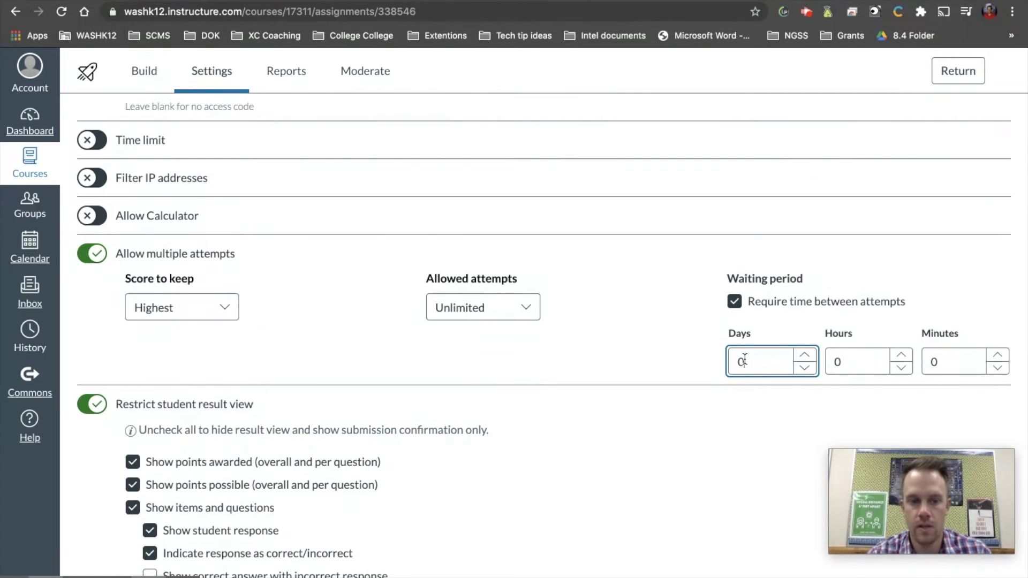
pyautogui.scroll(-1, 744, 360)
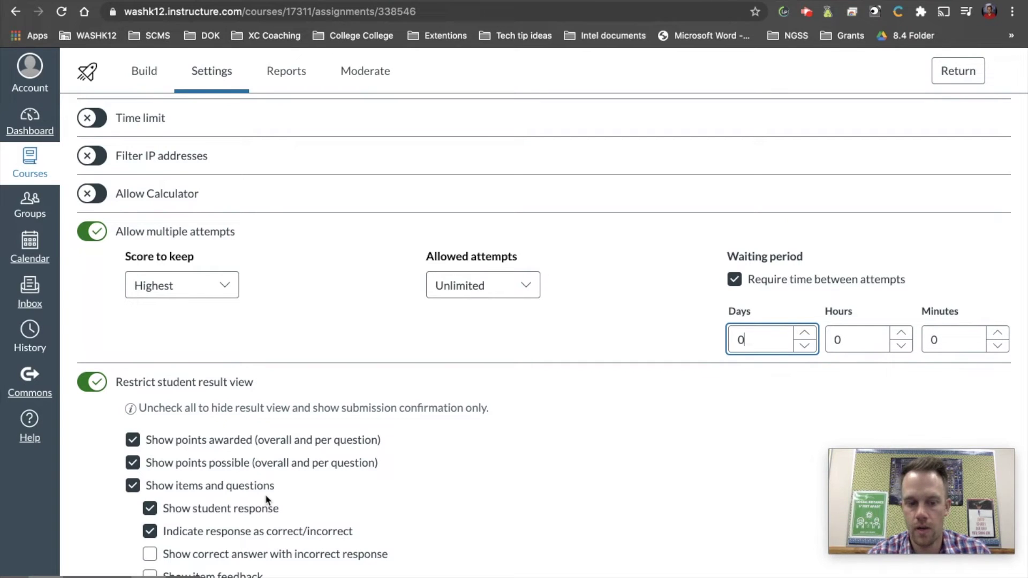
pyautogui.scroll(7, 275, 306)
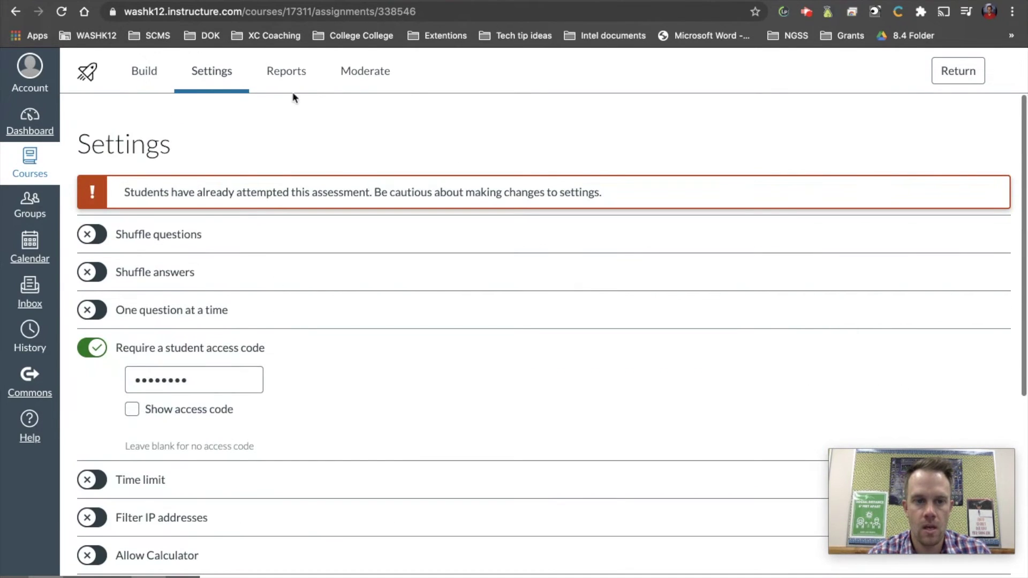
pyautogui.click(286, 71)
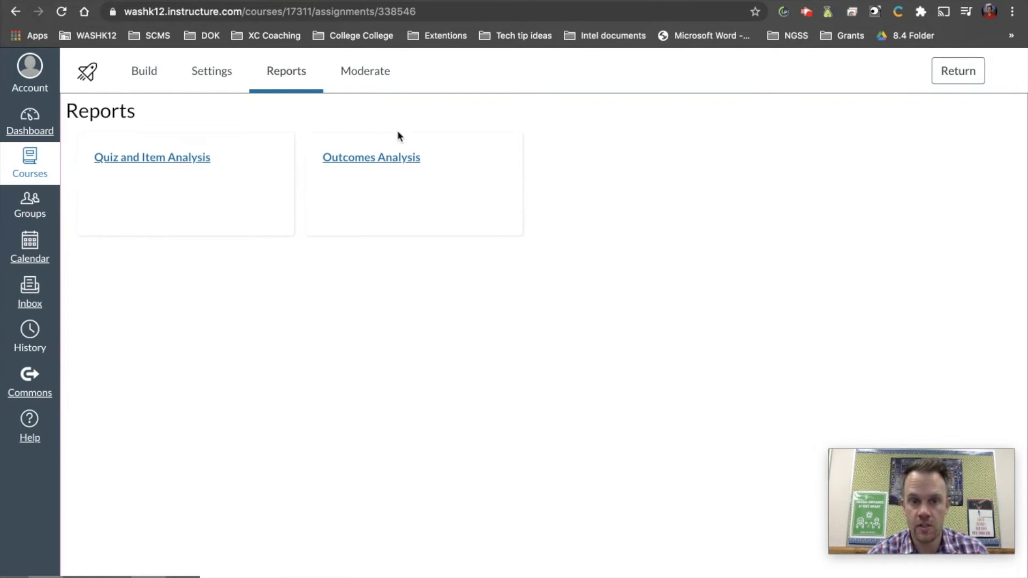
# - Check the still-empty Outcomes Analysis report and return to the reports list
pyautogui.click(373, 165)
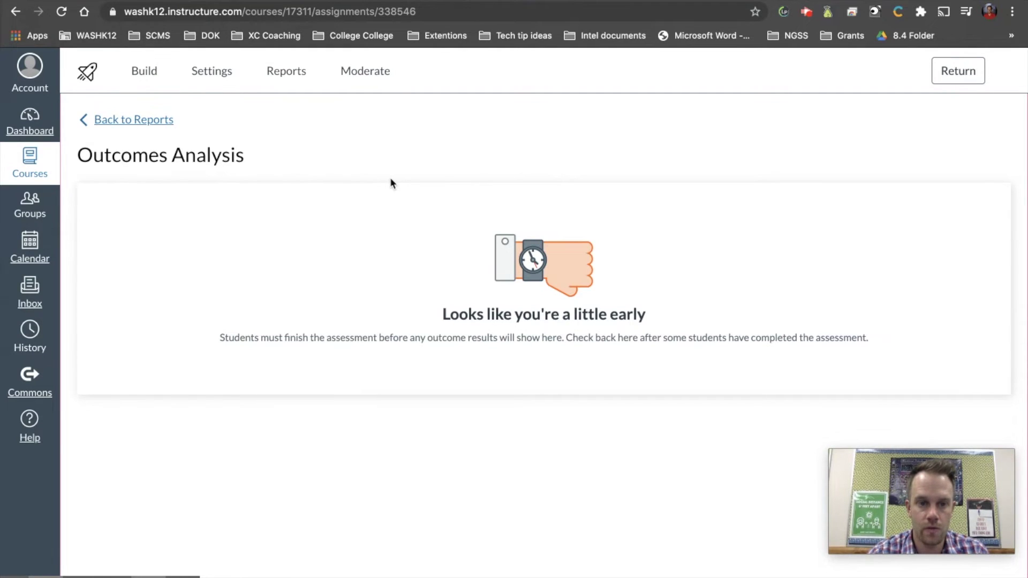
pyautogui.click(260, 73)
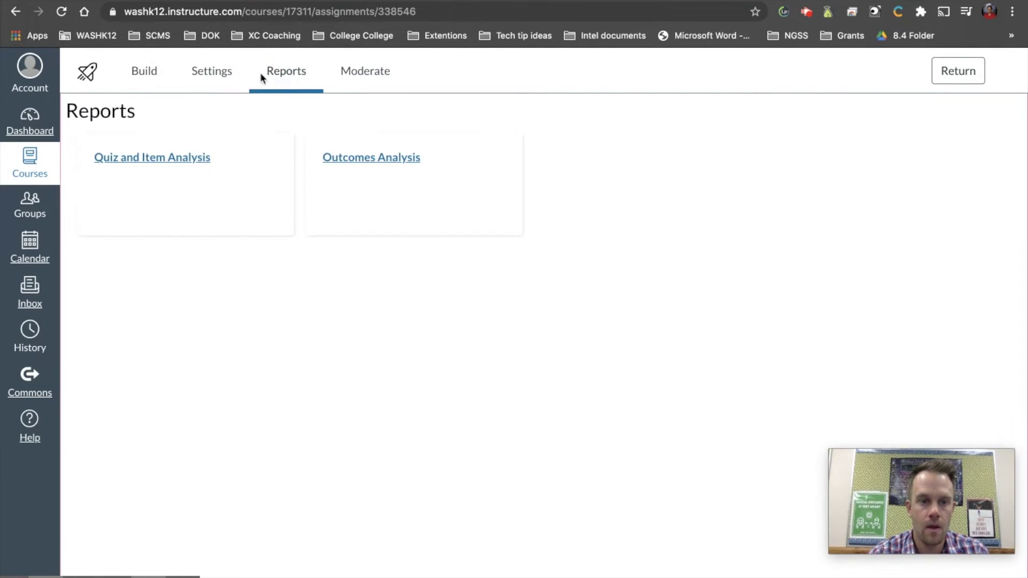
# - Open the Quiz and Item Analysis report and scroll through its question cards
pyautogui.click(185, 162)
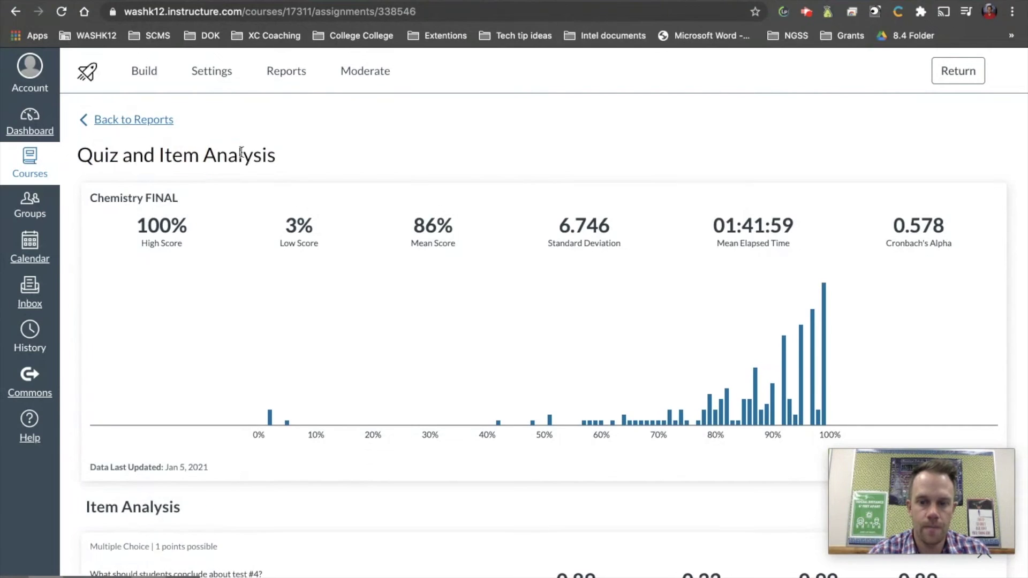
pyautogui.scroll(-2, 551, 240)
pyautogui.scroll(1, 552, 240)
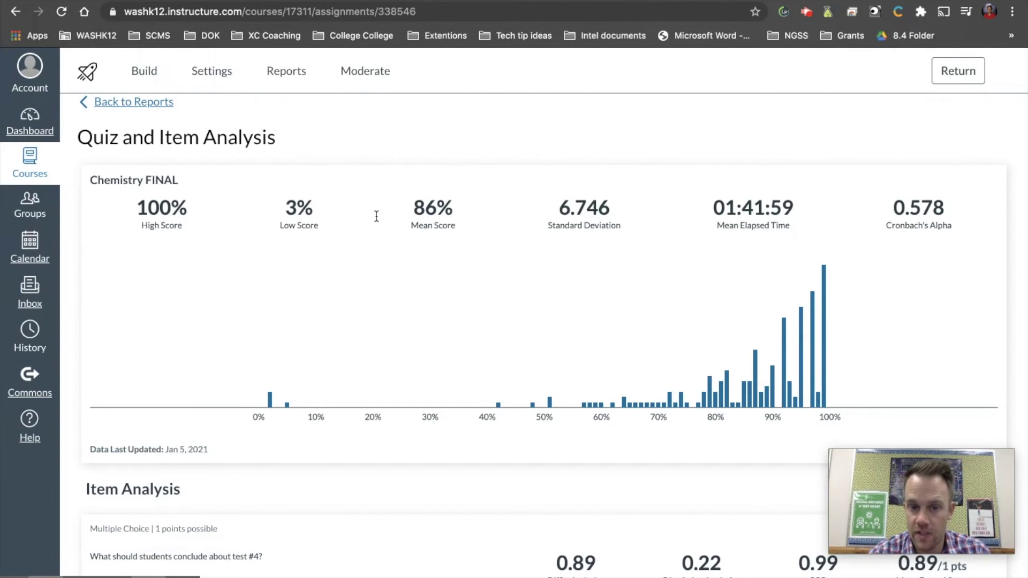
pyautogui.scroll(-2, 568, 236)
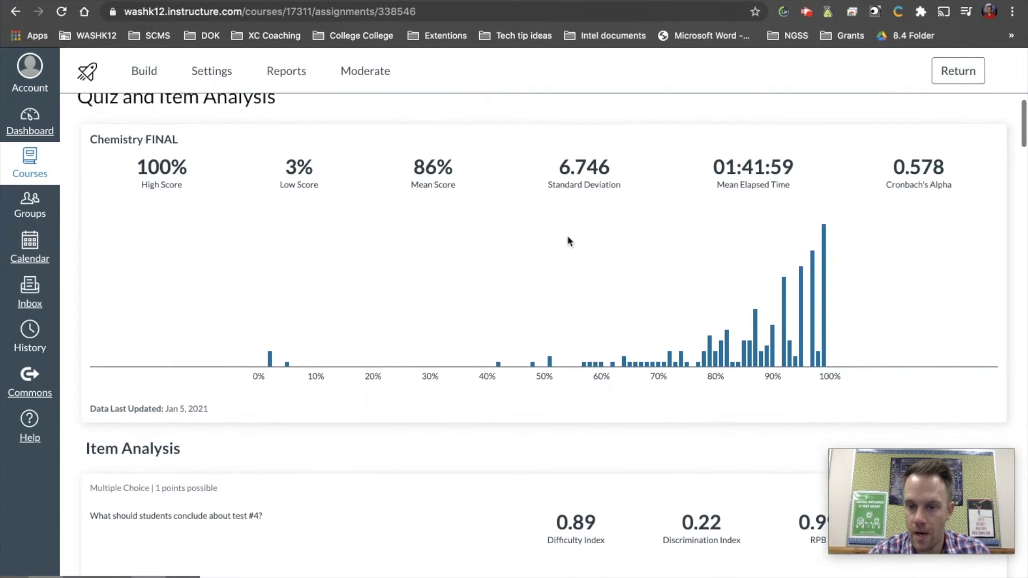
pyautogui.scroll(-3, 567, 235)
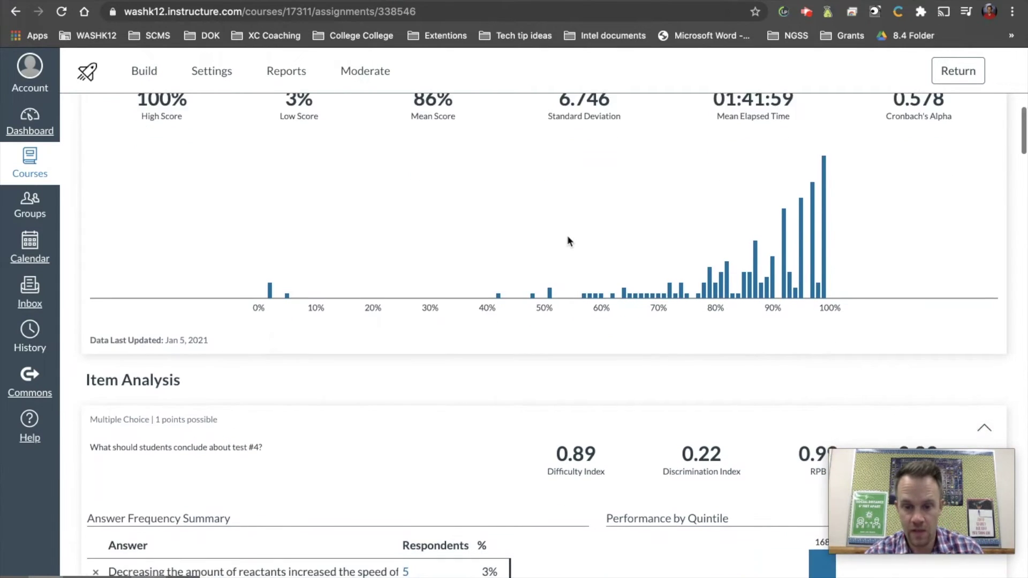
pyautogui.scroll(3, 567, 235)
pyautogui.scroll(-2, 567, 236)
pyautogui.scroll(-5, 567, 239)
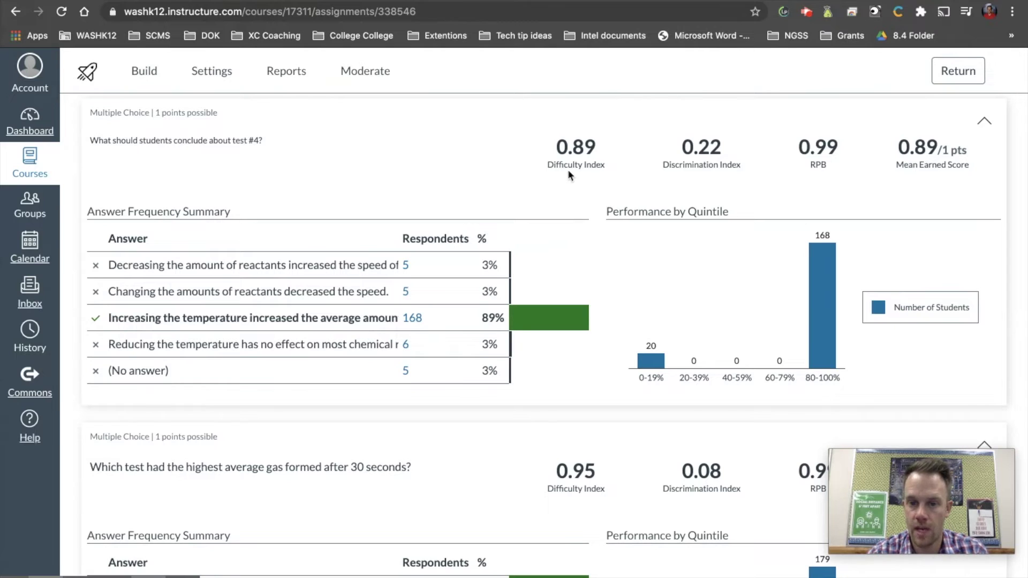
pyautogui.click(568, 169)
pyautogui.click(672, 169)
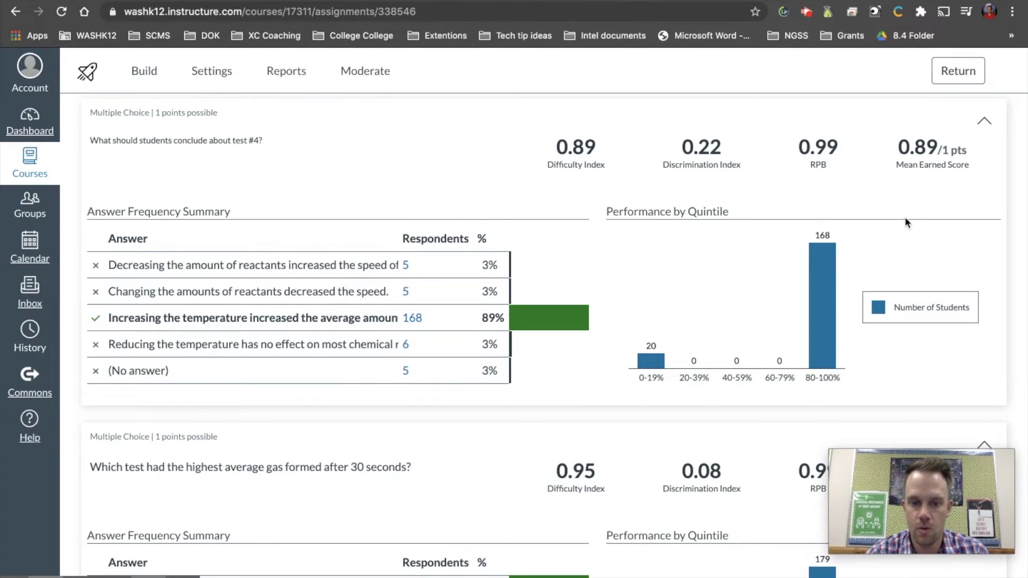
pyautogui.scroll(-2, 585, 306)
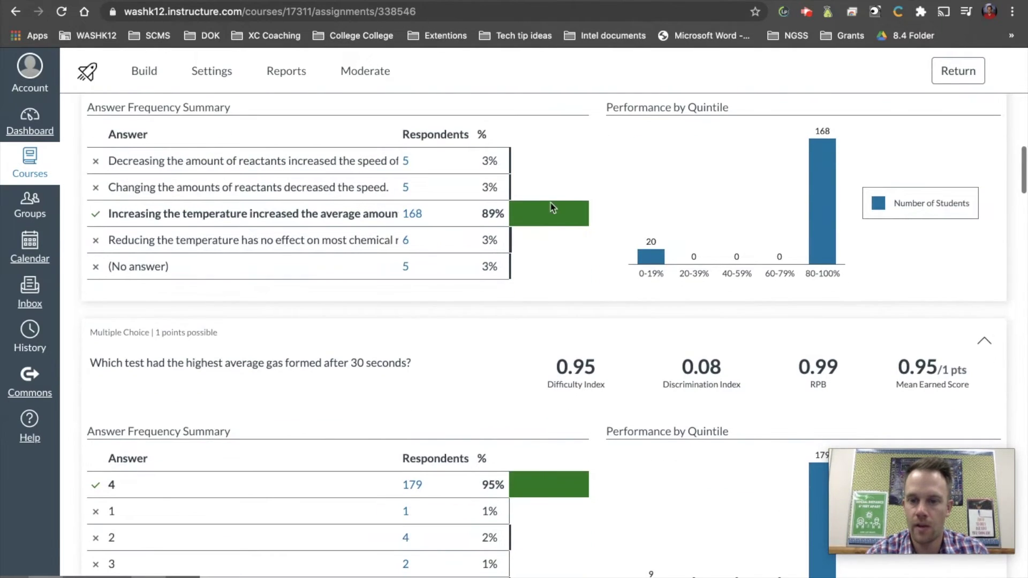
pyautogui.scroll(-1, 554, 252)
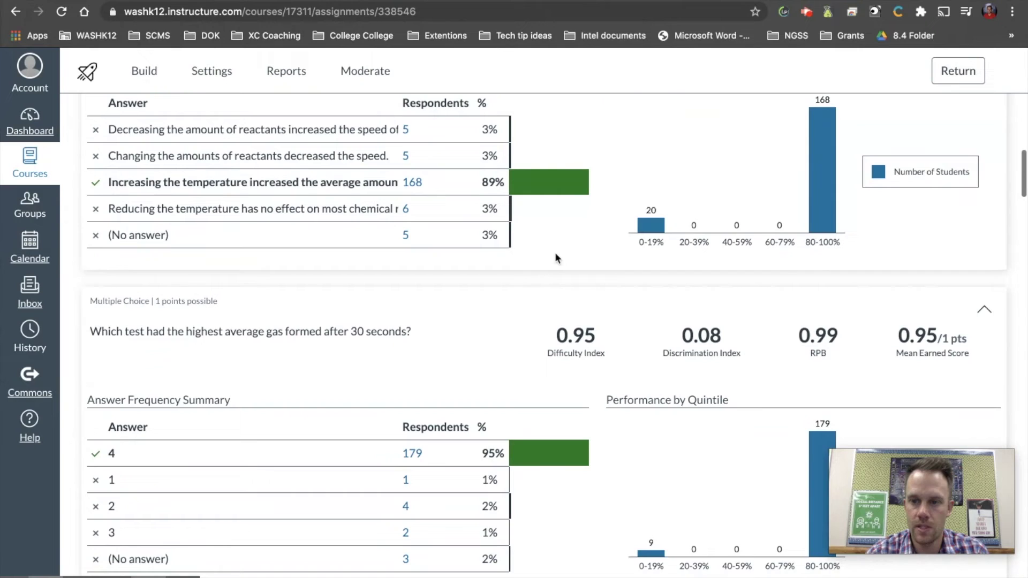
pyautogui.scroll(1, 555, 252)
pyautogui.scroll(2, 819, 253)
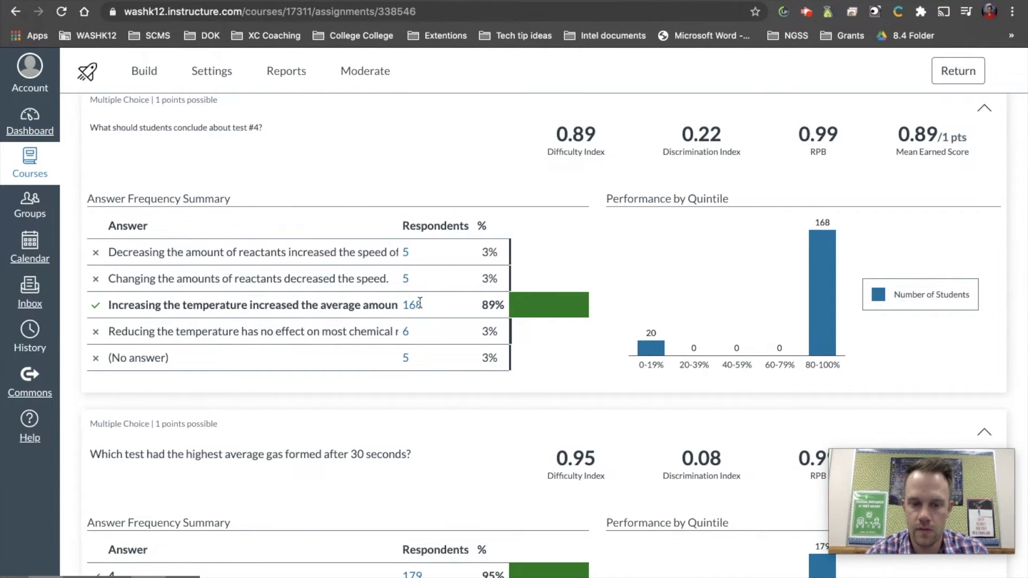
pyautogui.scroll(-9, 487, 316)
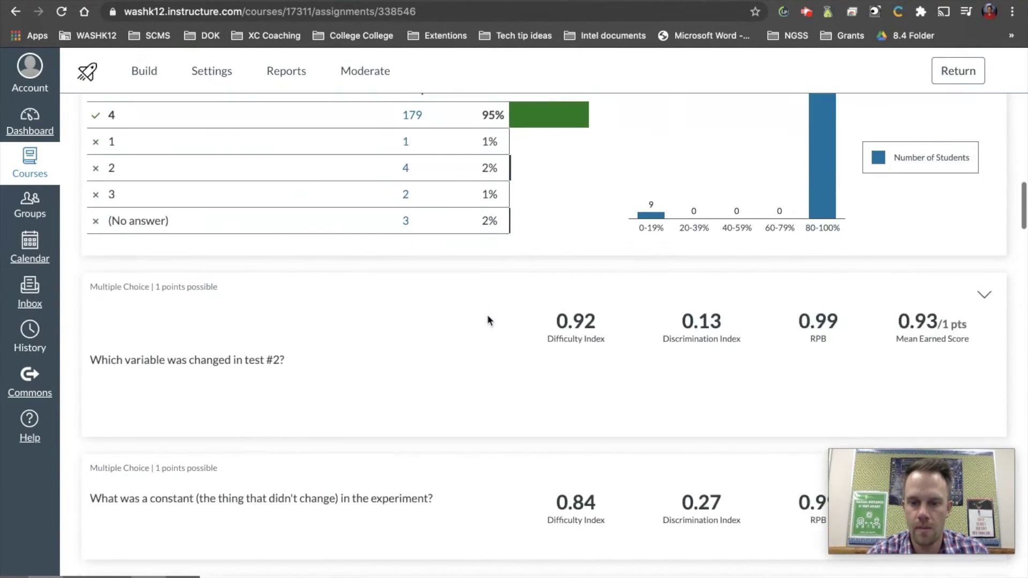
pyautogui.scroll(-6, 487, 320)
pyautogui.scroll(4, 487, 320)
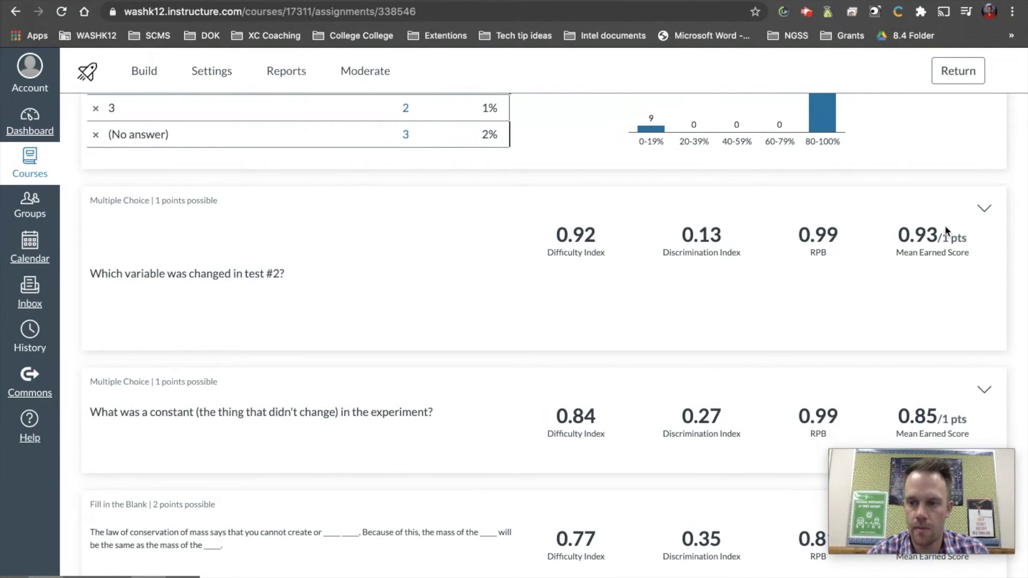
# - Expand the test #2 question's answer breakdown, review it, and jump back to the top
pyautogui.click(984, 208)
pyautogui.scroll(-7, 705, 289)
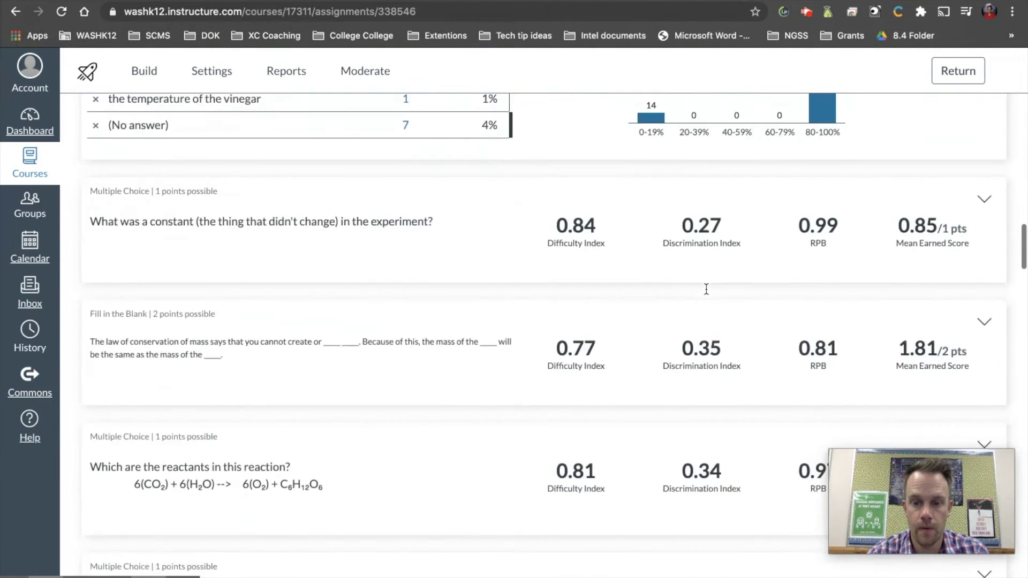
pyautogui.scroll(-2, 705, 289)
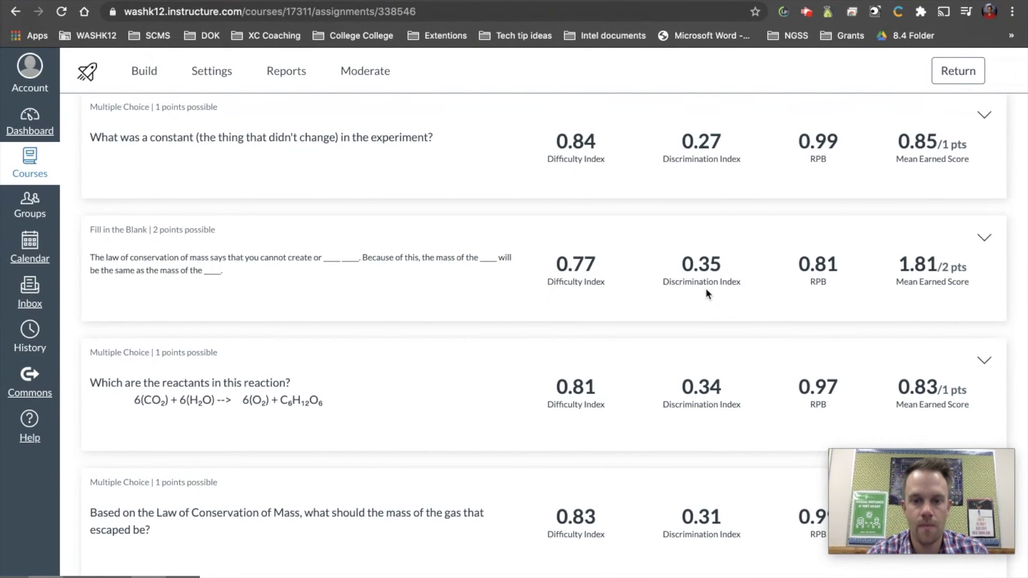
pyautogui.scroll(14, 706, 292)
pyautogui.scroll(15, 706, 292)
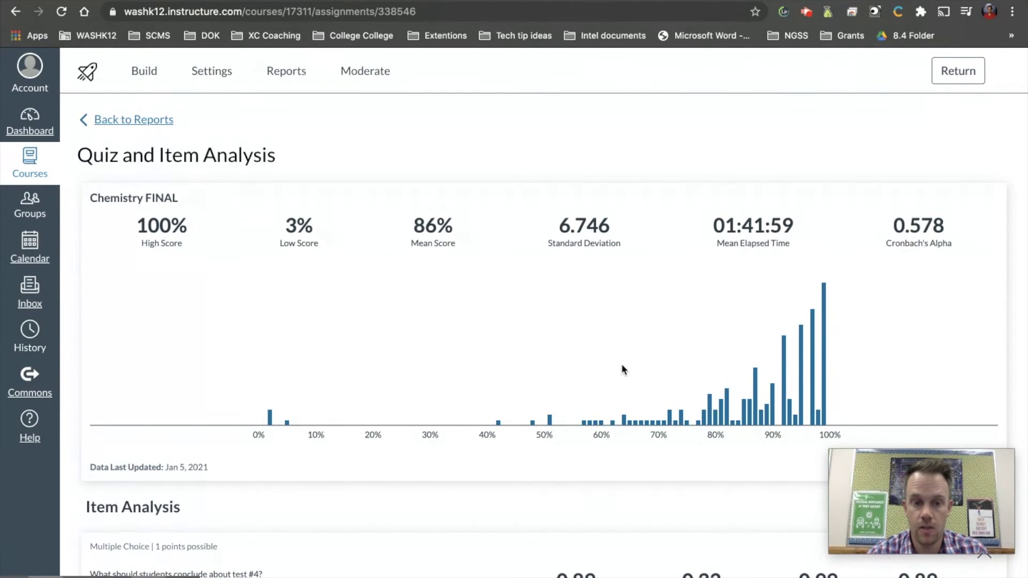
pyautogui.scroll(-1, 622, 370)
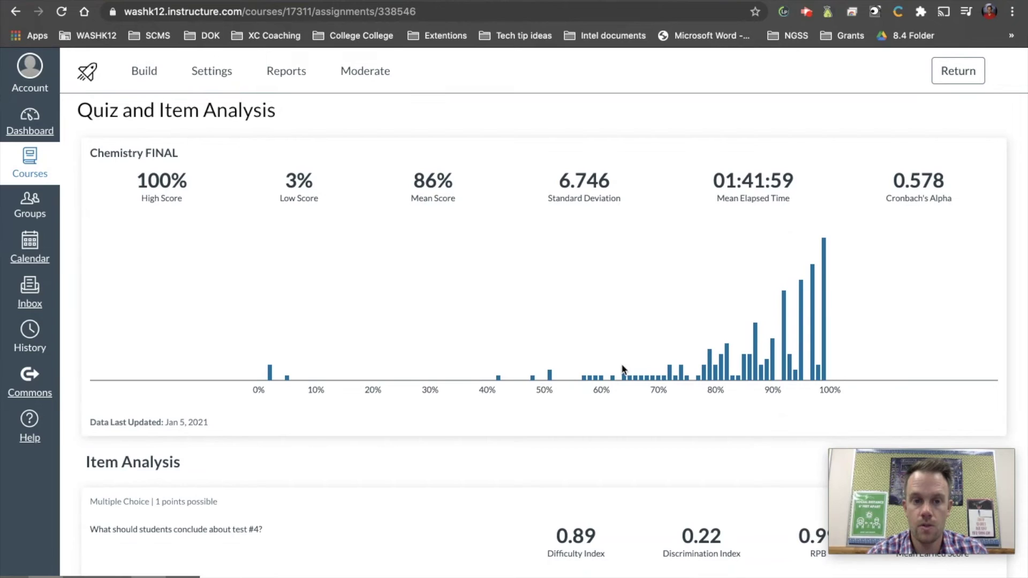
pyautogui.scroll(-5, 622, 370)
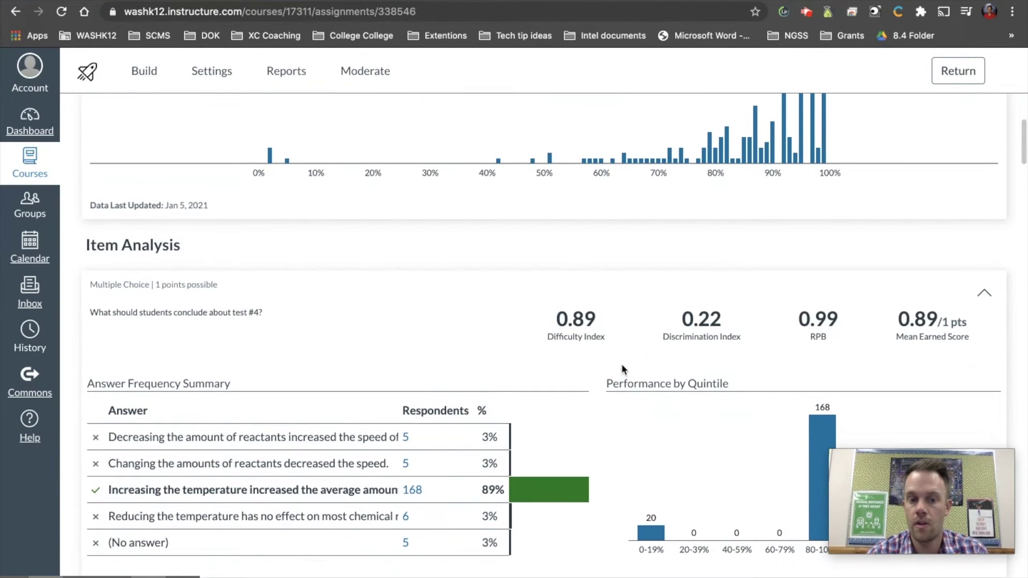
pyautogui.scroll(-5, 622, 368)
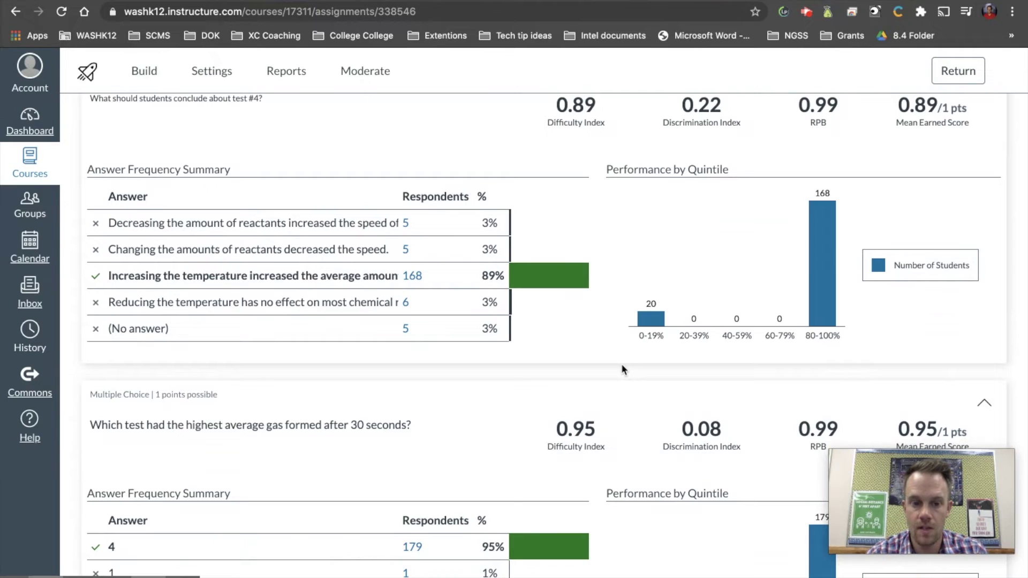
pyautogui.scroll(-3, 621, 369)
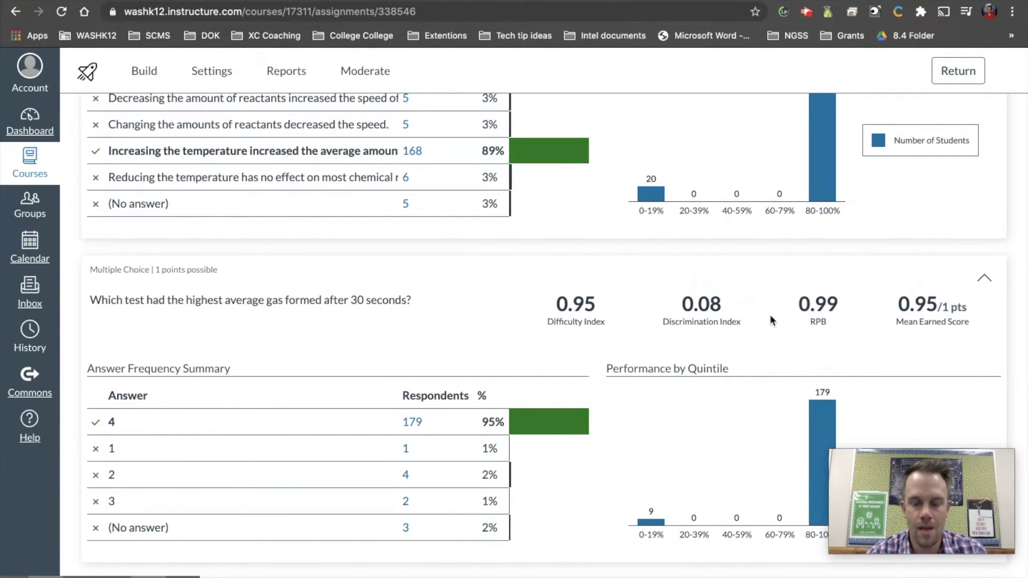
pyautogui.press('Home')
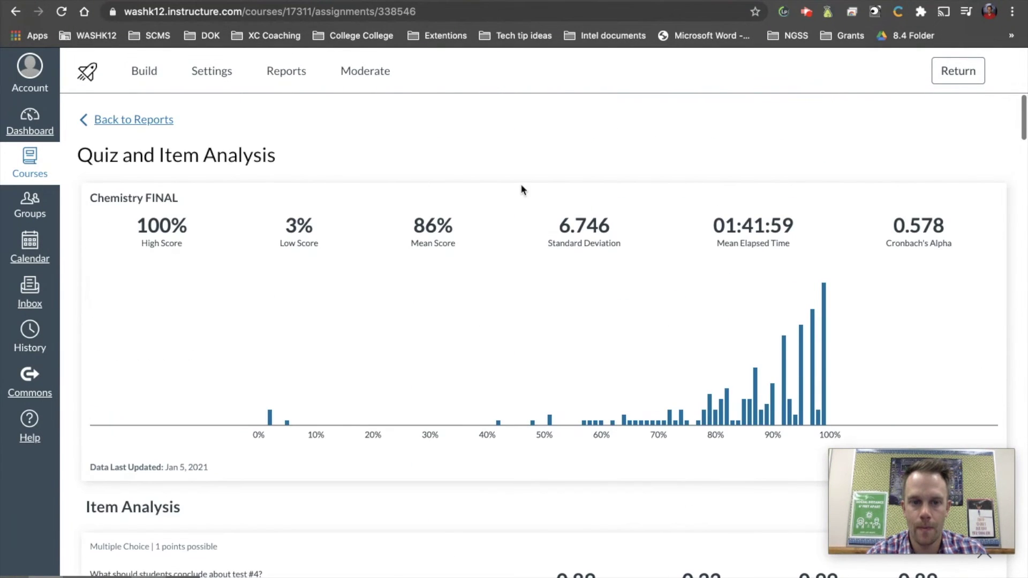
pyautogui.click(300, 75)
# - Open the quiz's Moderate page and check a student's accommodations, where time adjustments are None
pyautogui.click(359, 79)
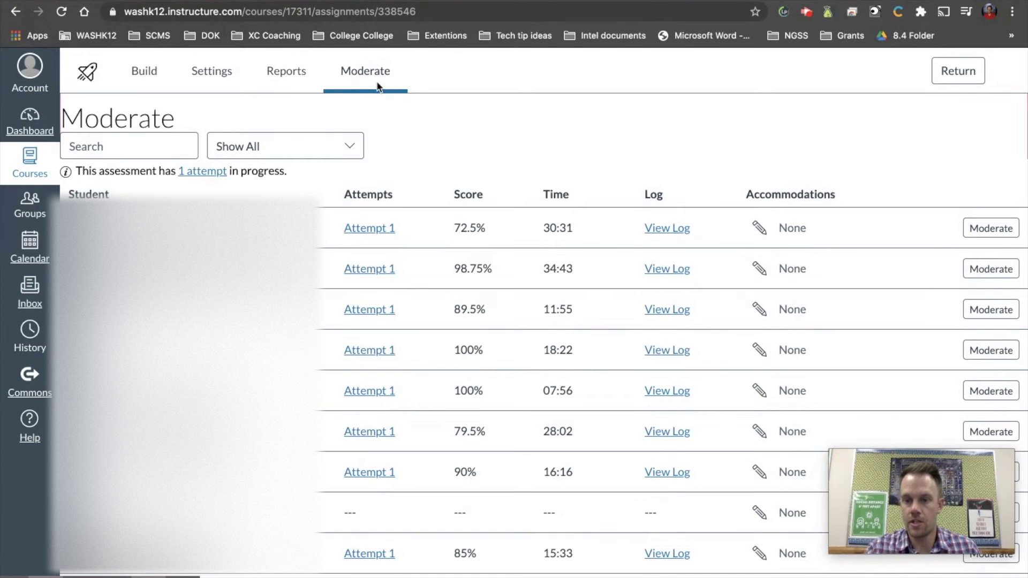
pyautogui.click(758, 229)
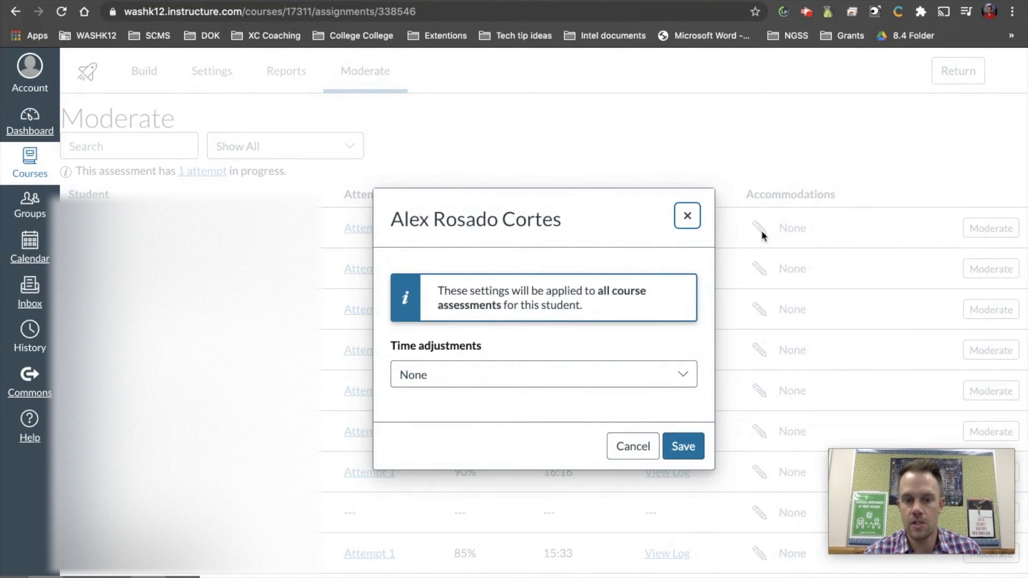
pyautogui.click(562, 377)
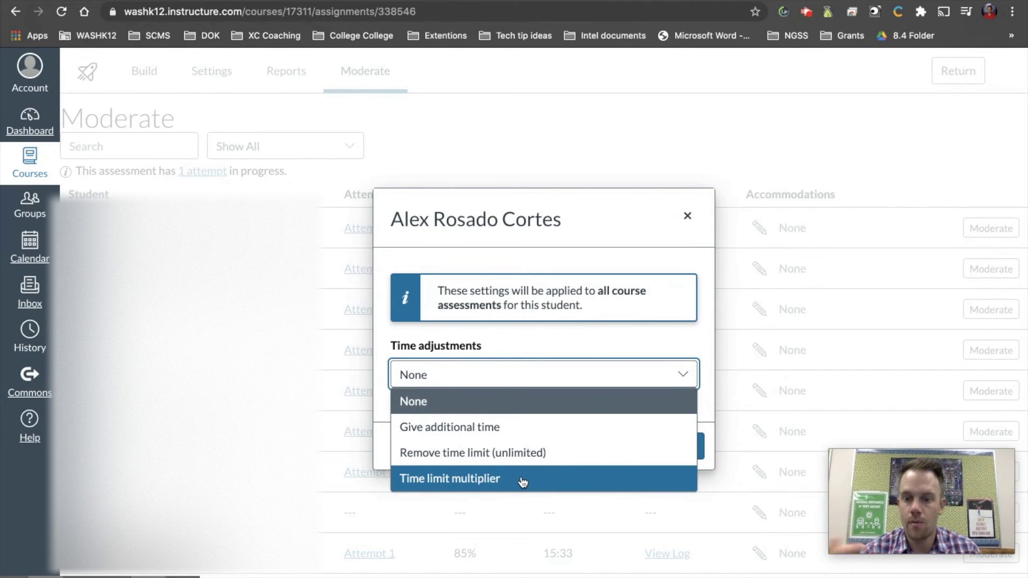
# - Close the accommodations and lower the first student's additional attempts in the Moderate dialog
pyautogui.click(687, 216)
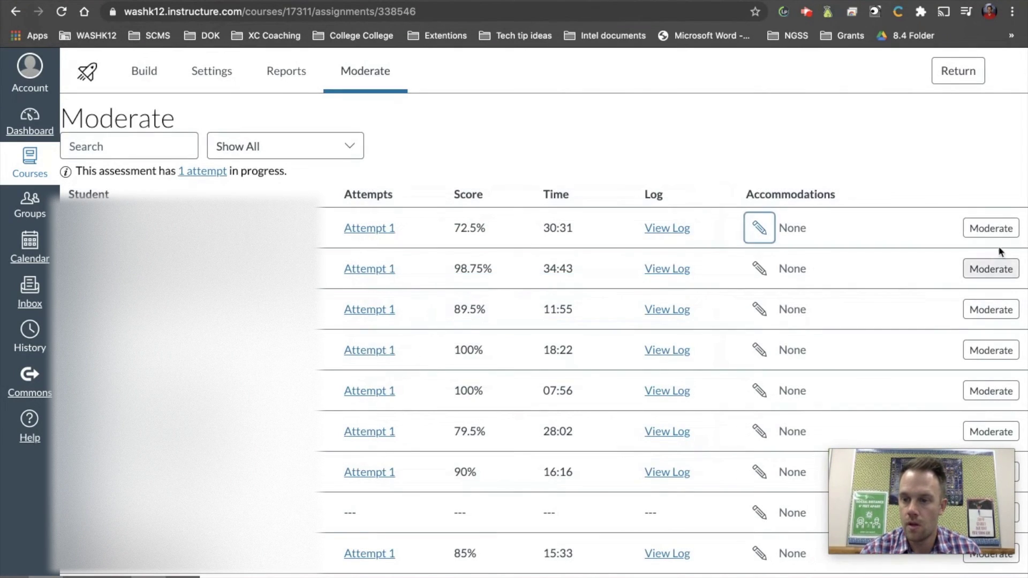
pyautogui.click(989, 227)
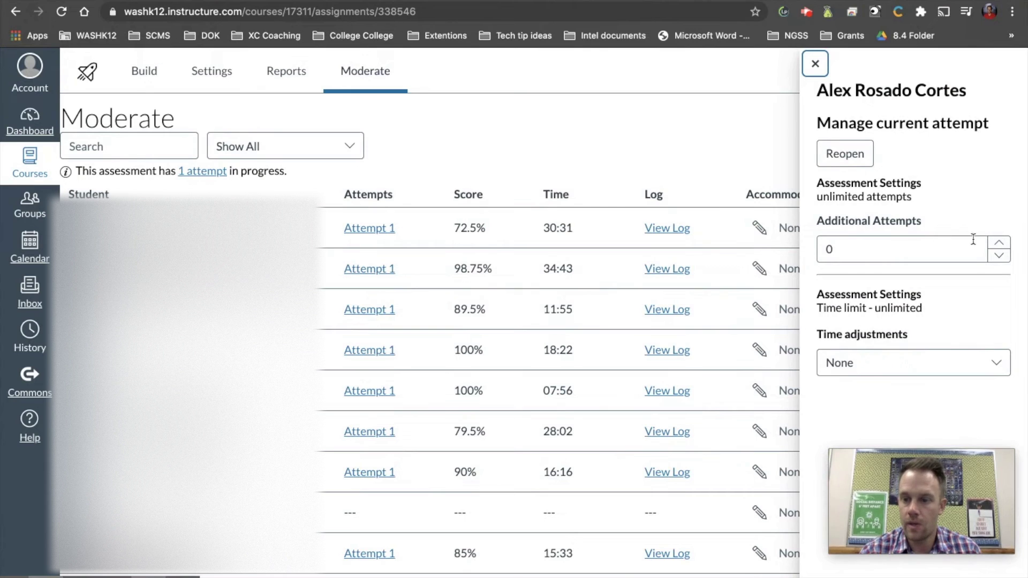
pyautogui.click(999, 242)
pyautogui.click(998, 255)
pyautogui.click(998, 257)
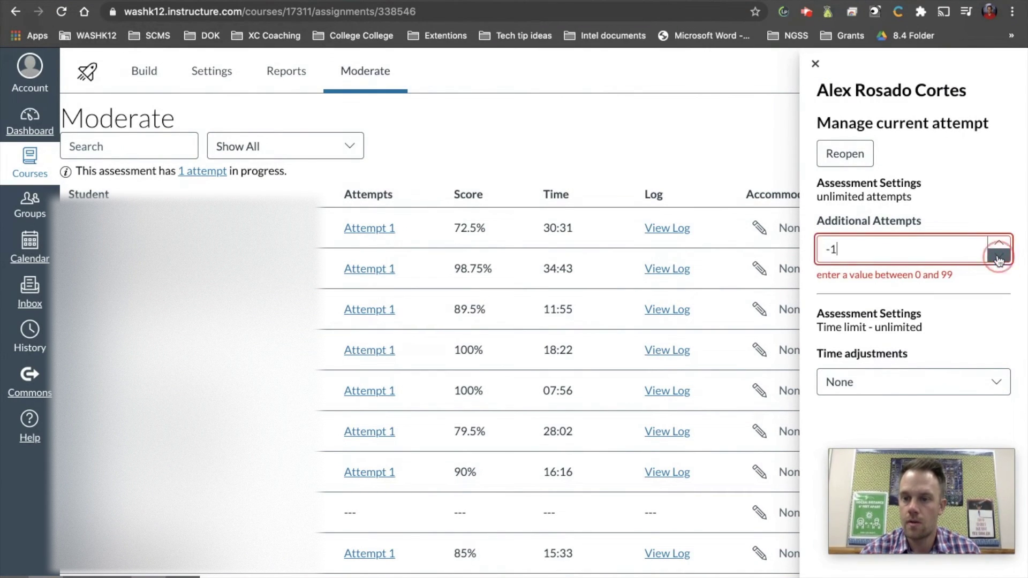
# - Check the time adjustment choices, then reopen the first student's attempt so it shows In Progress
pyautogui.click(988, 376)
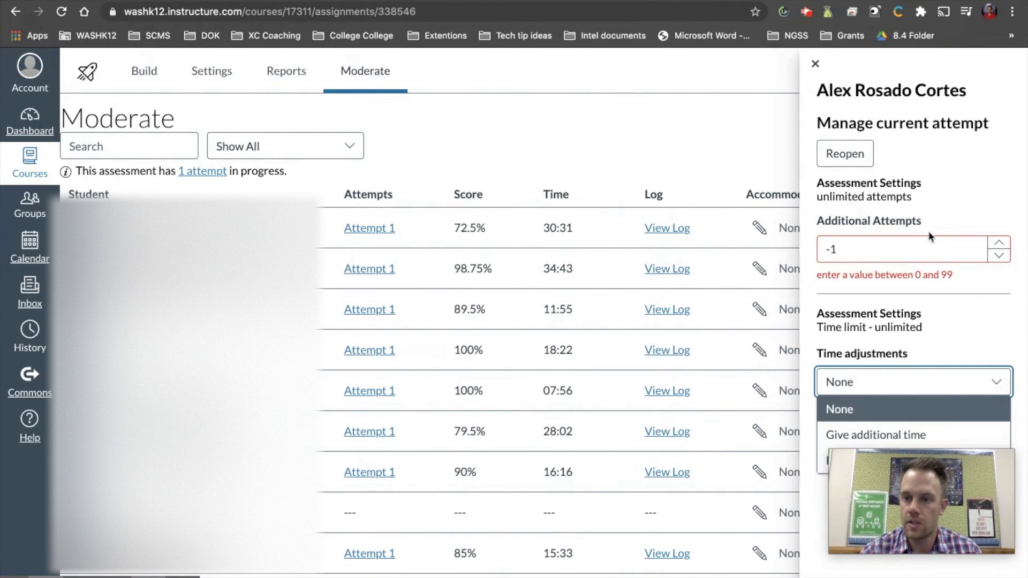
pyautogui.click(857, 158)
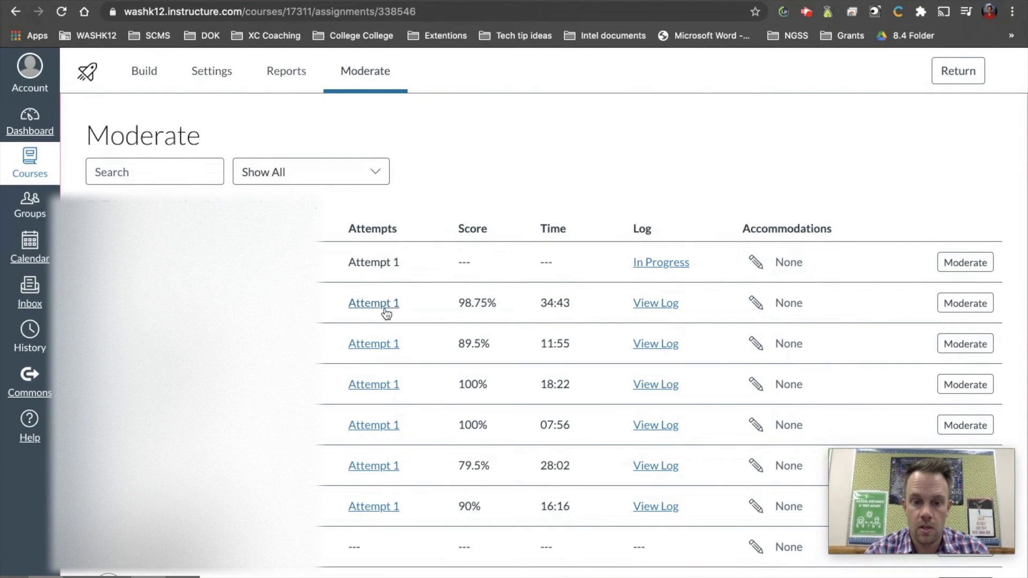
pyautogui.click(385, 310)
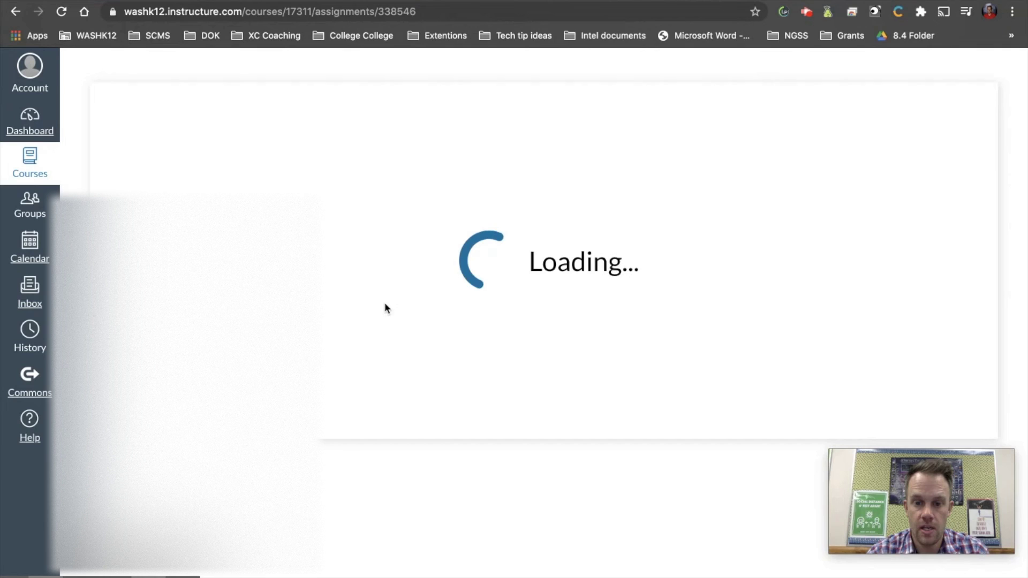
# - Lower question 1's awarded score to 0, then restore it to the full point
pyautogui.scroll(-3, 630, 366)
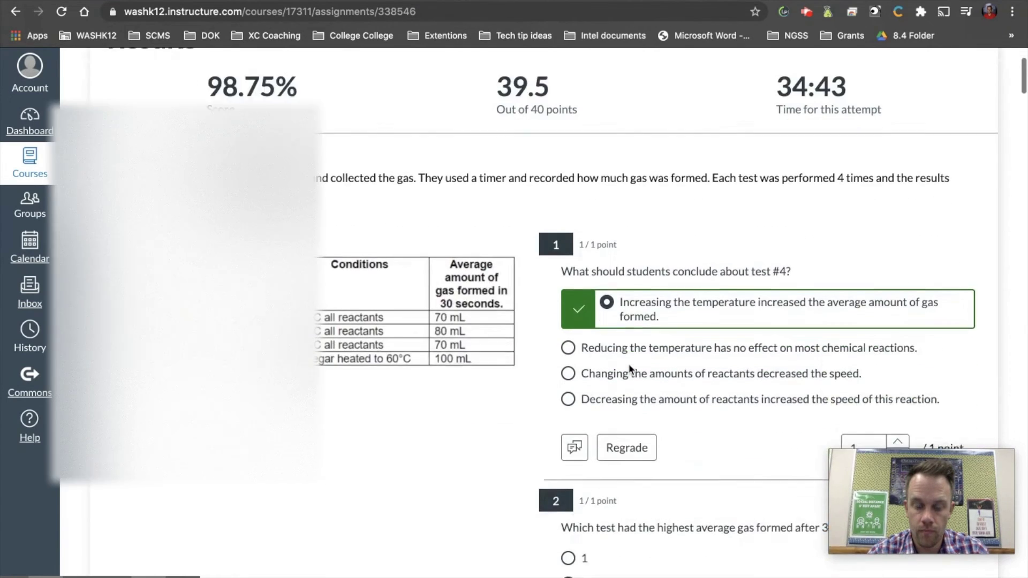
pyautogui.scroll(-1, 629, 369)
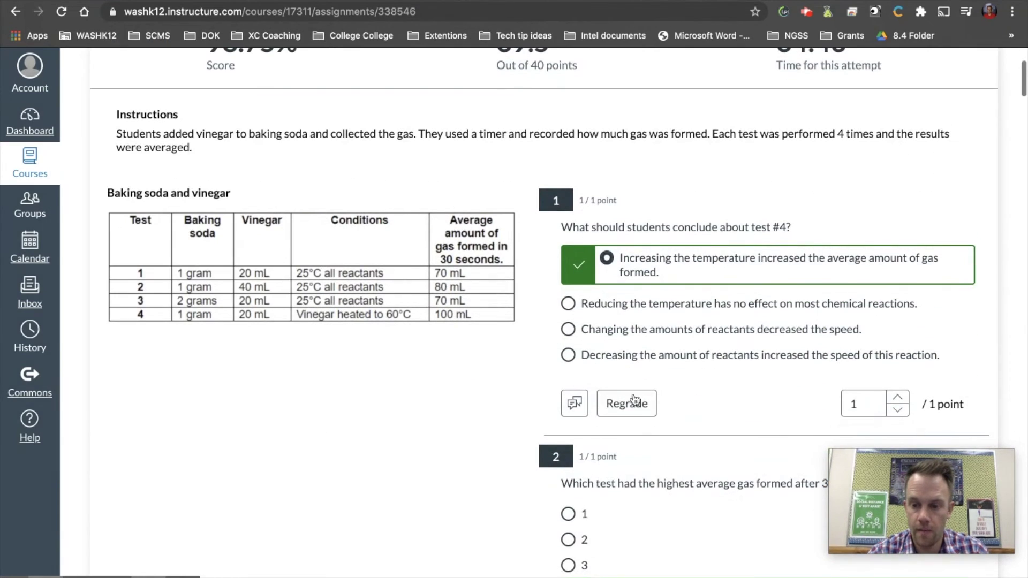
pyautogui.click(900, 408)
pyautogui.click(897, 399)
# - Review the remaining graded answers, such as question 5 at 1.5 of 2, and adjust question 7's points
pyautogui.scroll(-8, 810, 393)
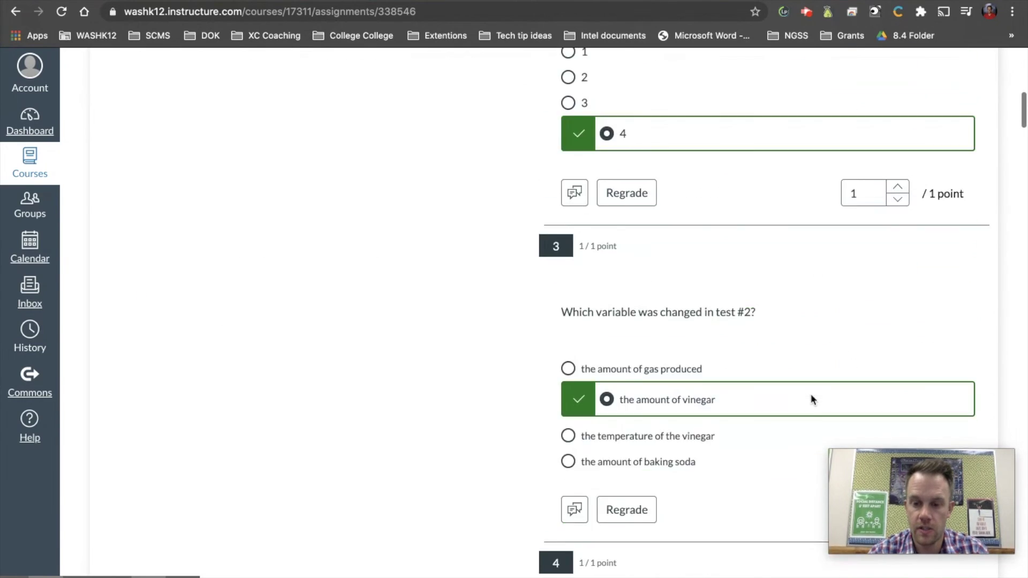
pyautogui.scroll(-20, 810, 393)
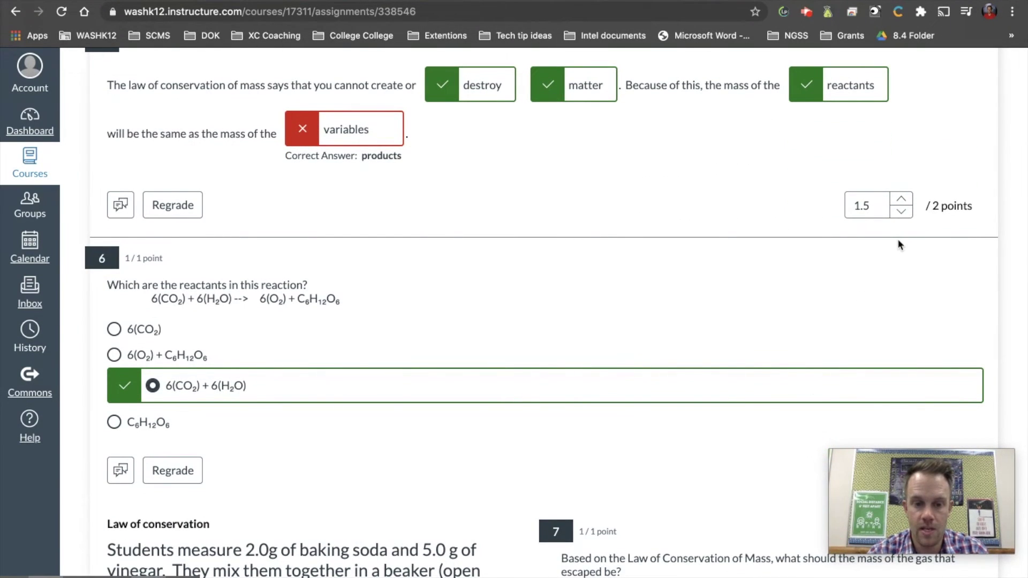
pyautogui.scroll(-7, 782, 278)
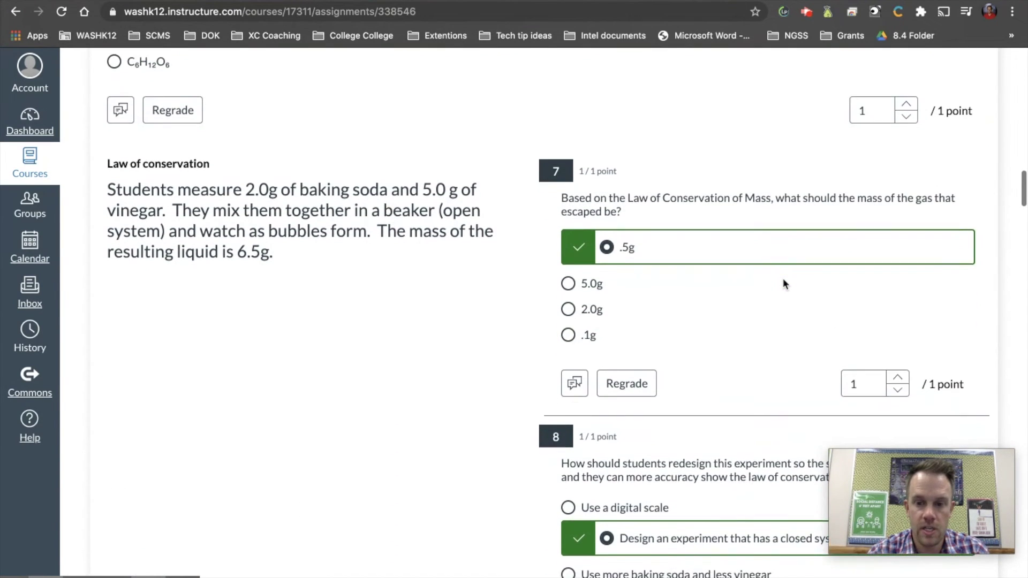
pyautogui.scroll(-3, 782, 282)
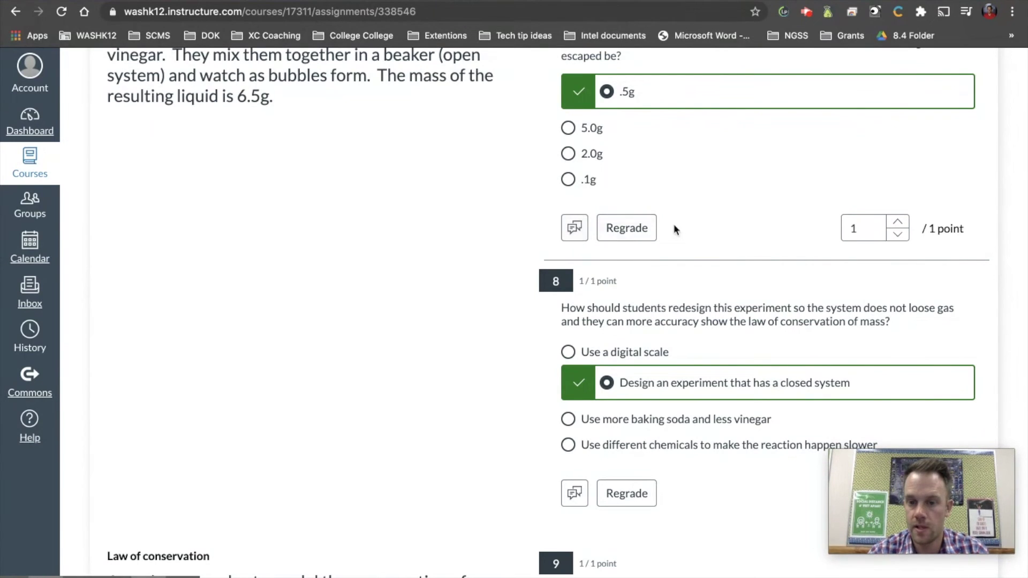
pyautogui.click(899, 234)
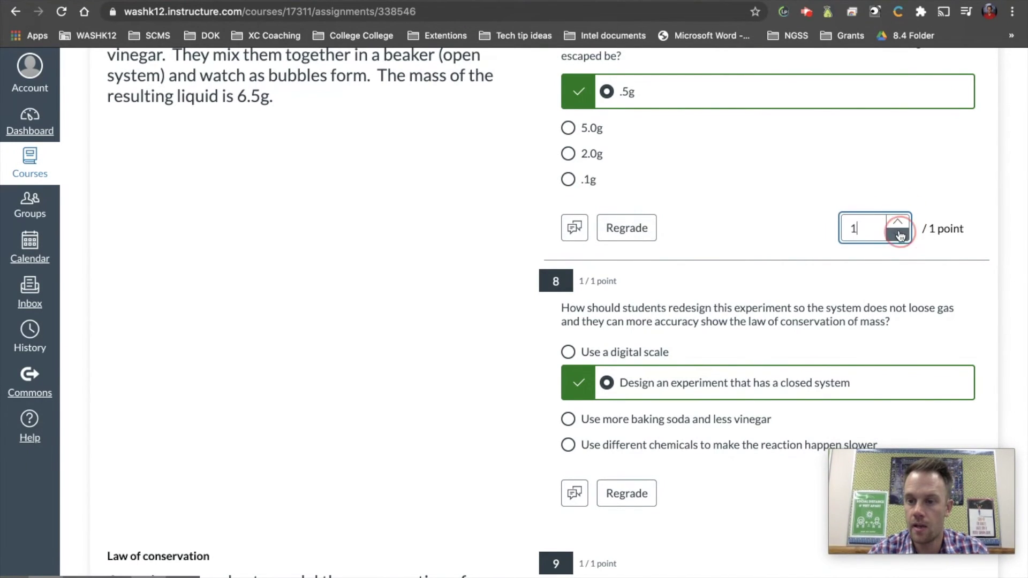
pyautogui.scroll(-15, 770, 289)
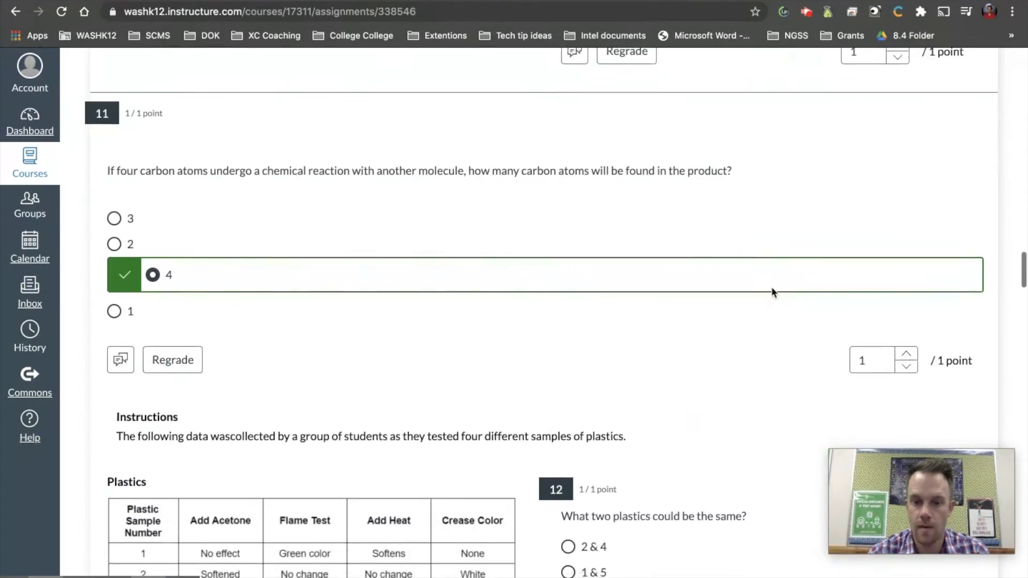
pyautogui.scroll(-8, 770, 287)
pyautogui.scroll(5, 760, 267)
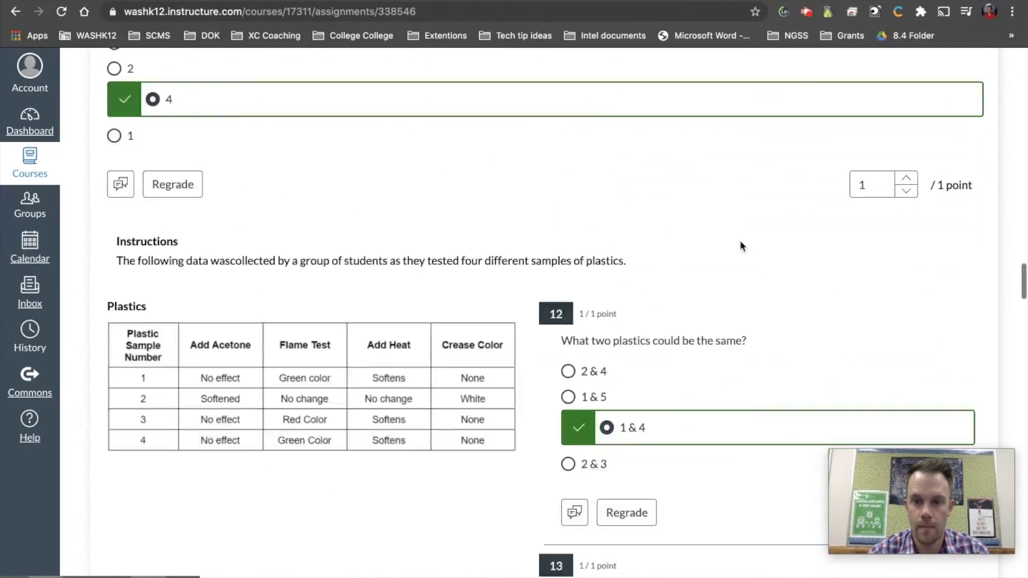